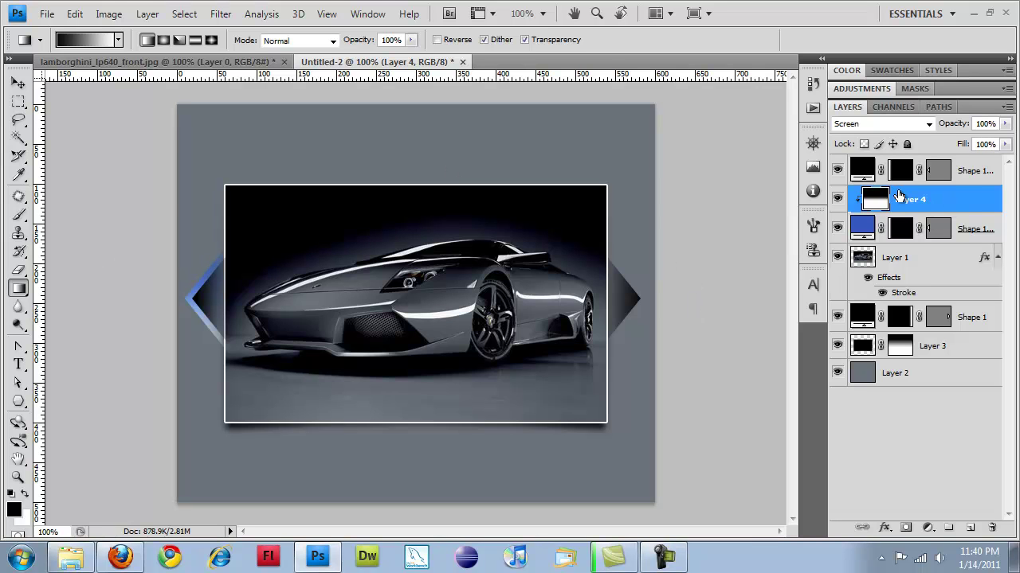
- Change Layer 4's blend mode from Screen to Overlay
{"action": "left_click", "coordinate": [929, 124]}
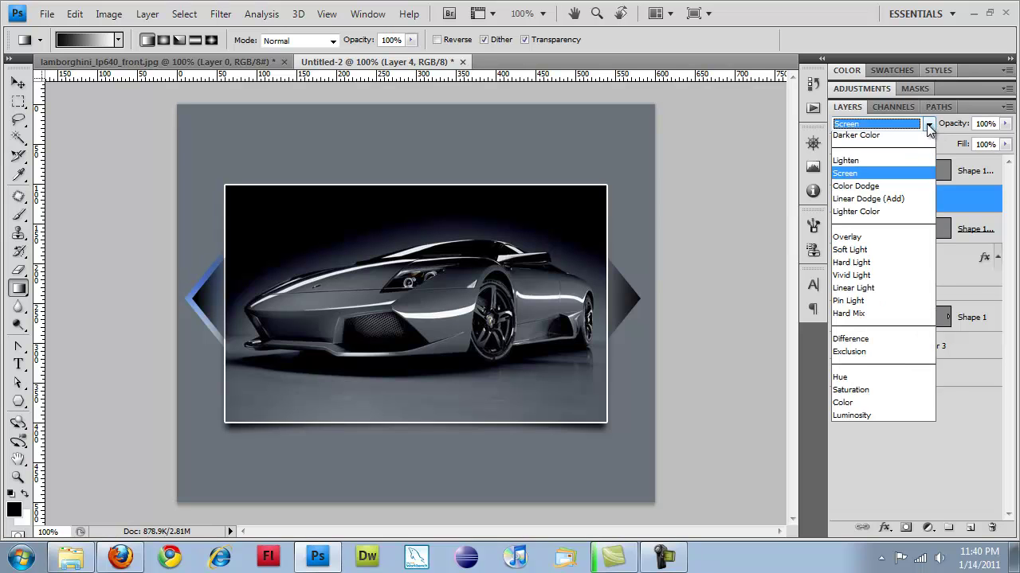
{"action": "left_click", "coordinate": [856, 334]}
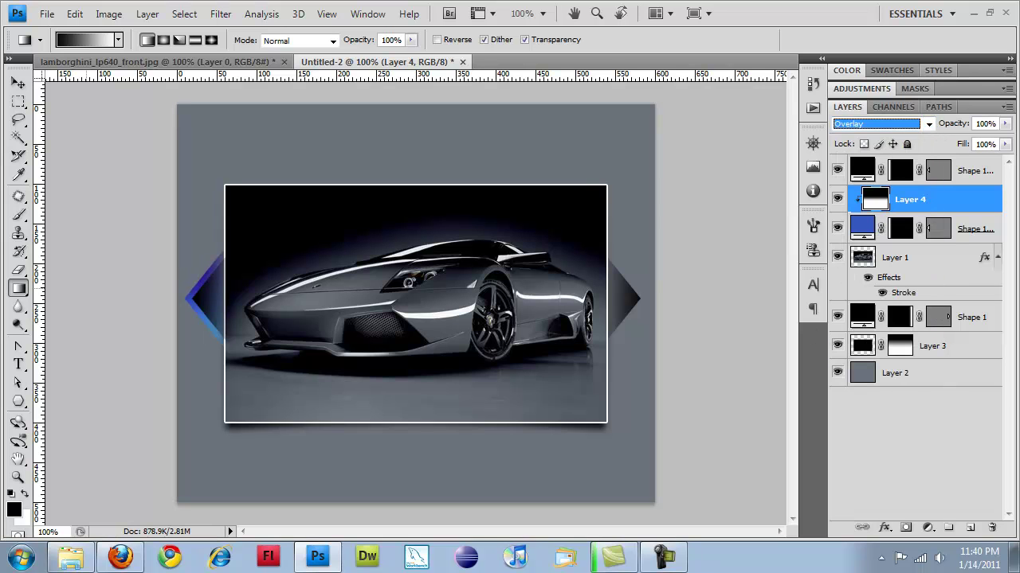
{"action": "key", "text": "Return"}
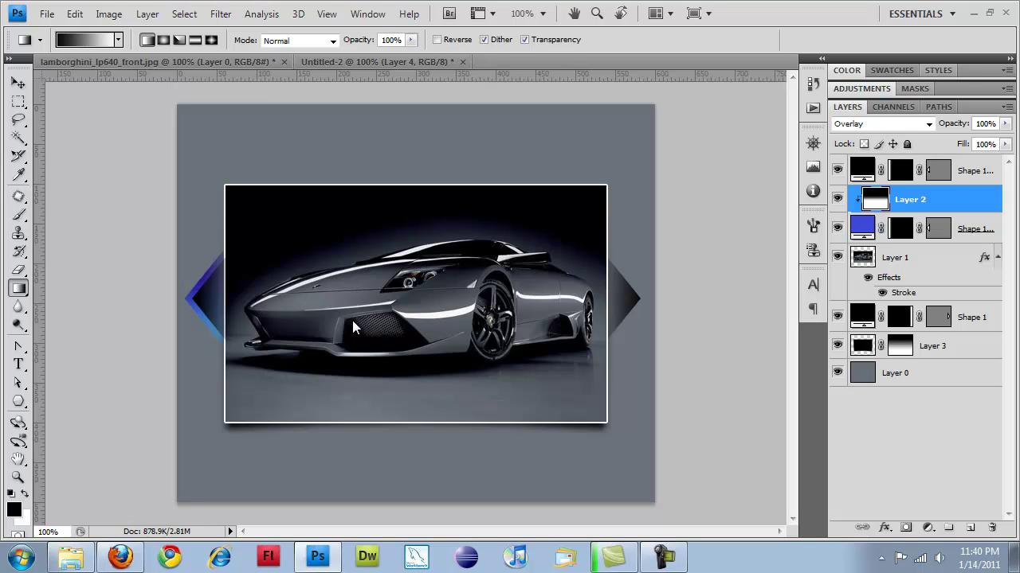
- Free-transform Layer 3's shadow, Alt-dragging a side handle to narrow it symmetrically to 95.6% width
{"action": "left_click", "coordinate": [960, 352]}
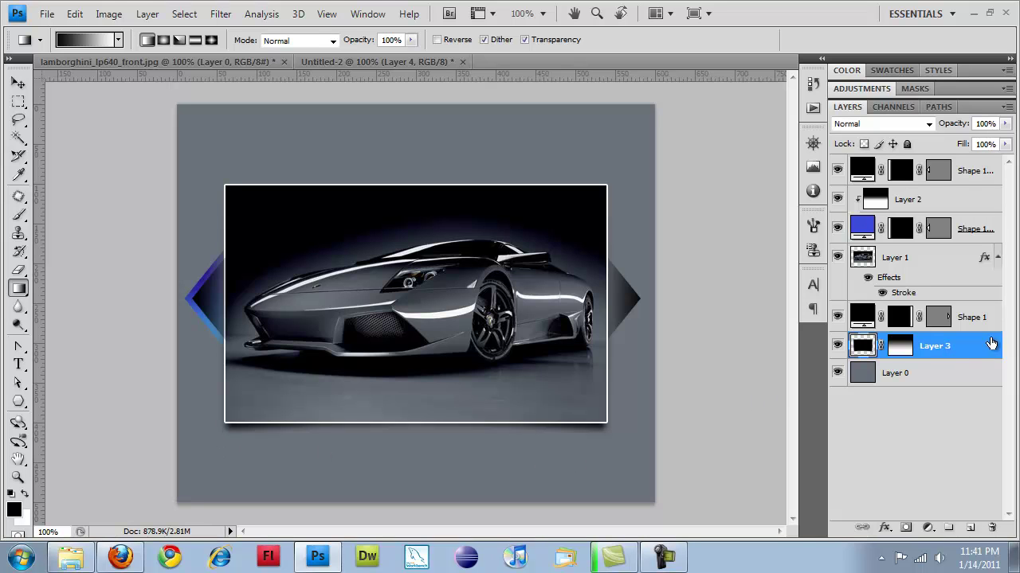
{"action": "key", "text": "ctrl+t"}
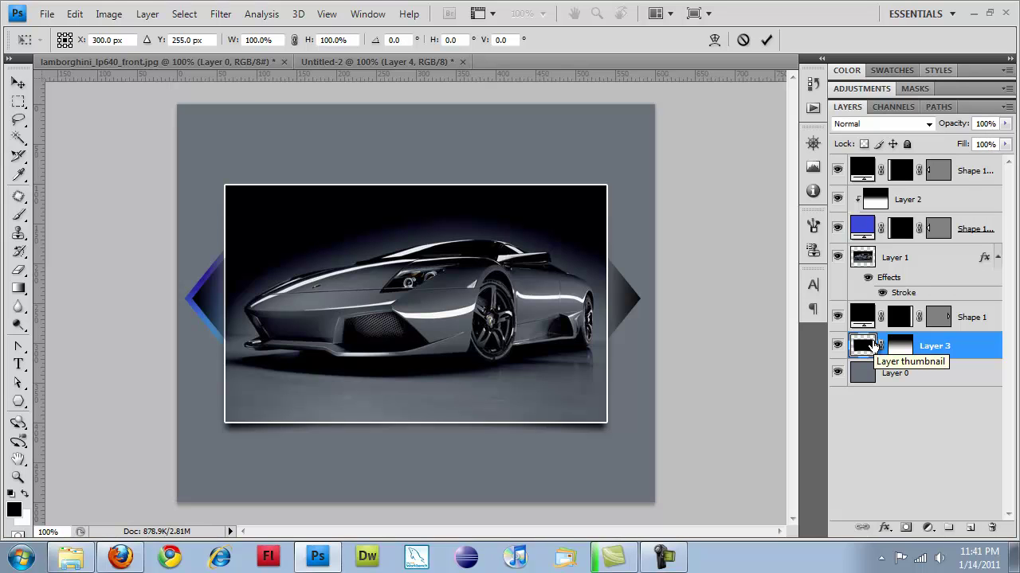
{"action": "left_click", "coordinate": [874, 344]}
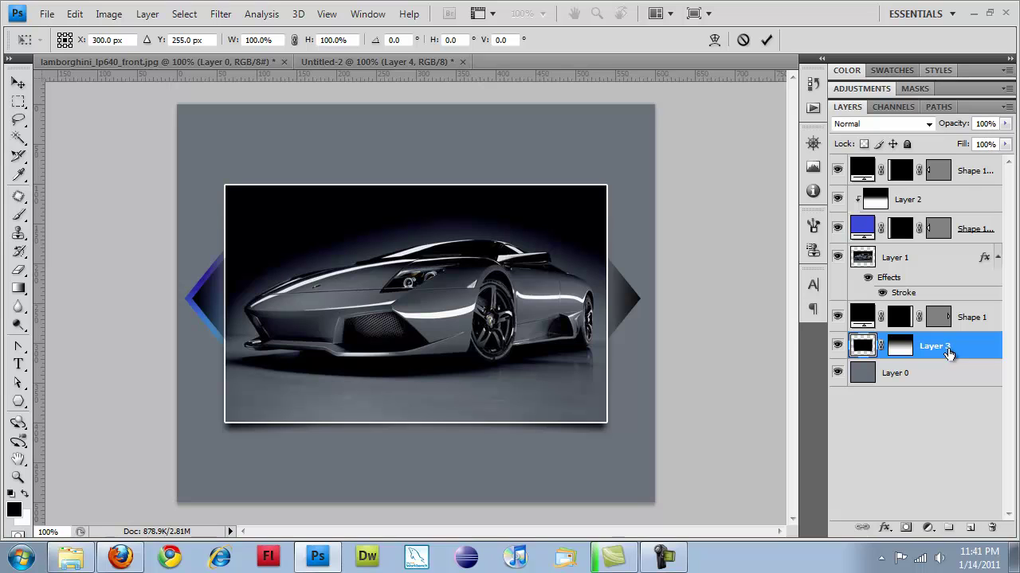
{"action": "key", "text": "Return"}
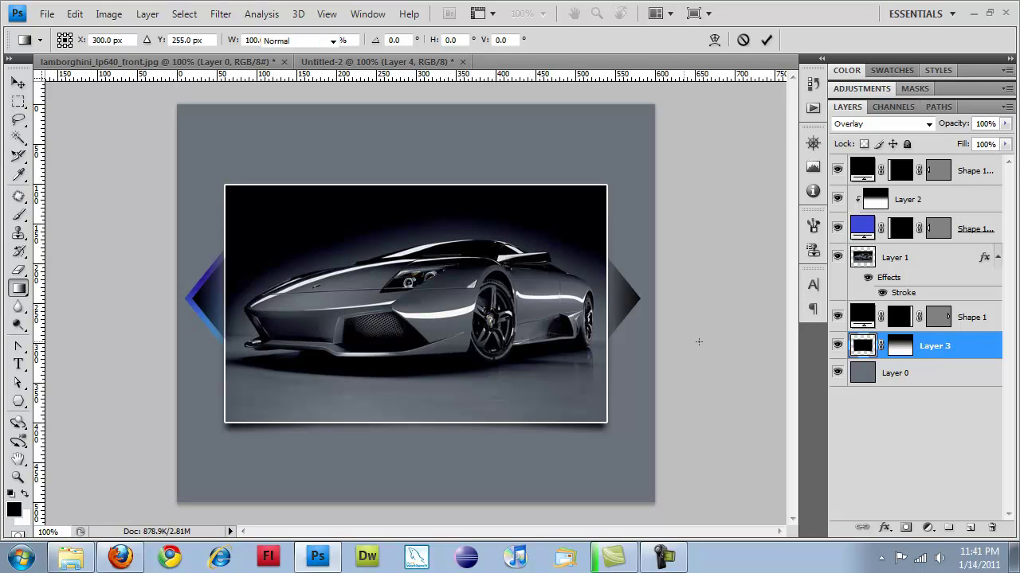
{"action": "left_click", "coordinate": [970, 346]}
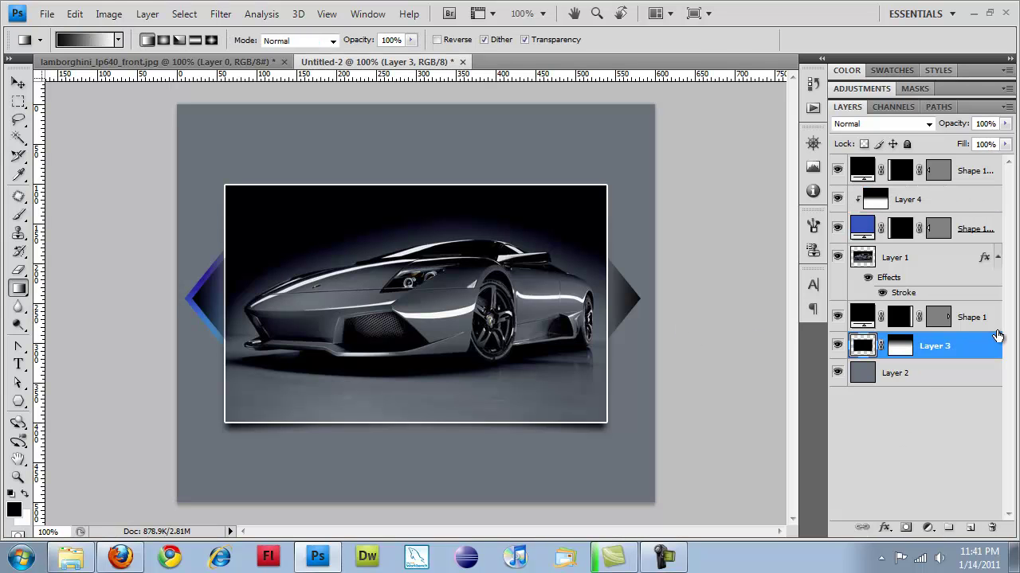
{"action": "key", "text": "ctrl+t"}
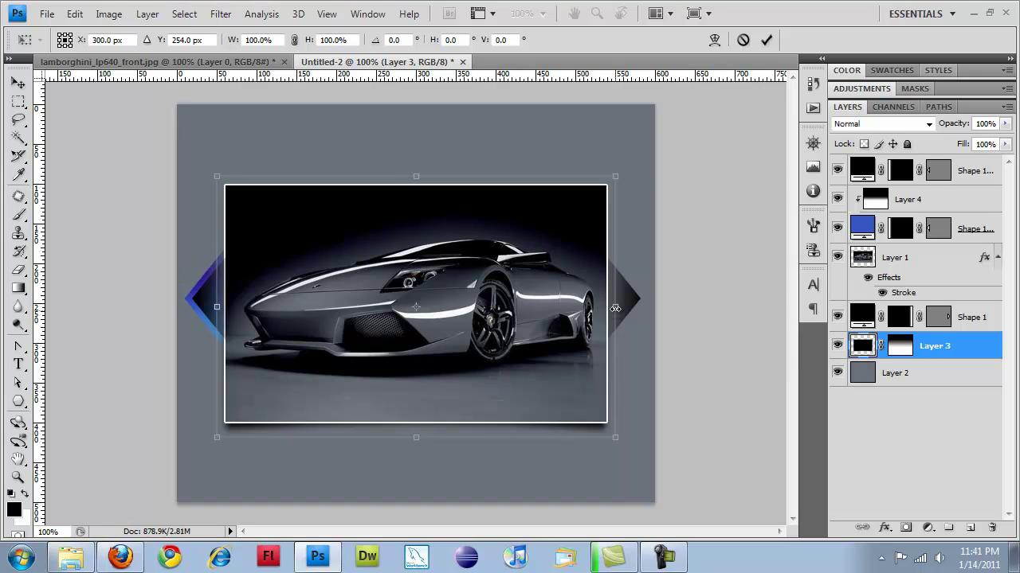
{"action": "key", "text": "alt"}
{"action": "left_click_drag", "start_coordinate": [615, 307], "coordinate": [606, 308]}
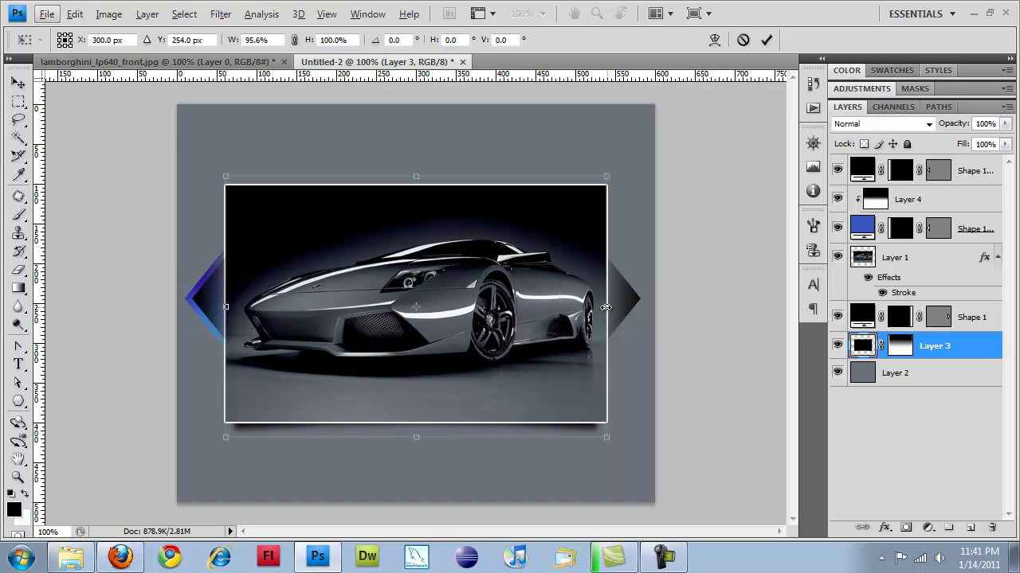
{"action": "key", "text": "Return"}
{"action": "key", "text": "g"}
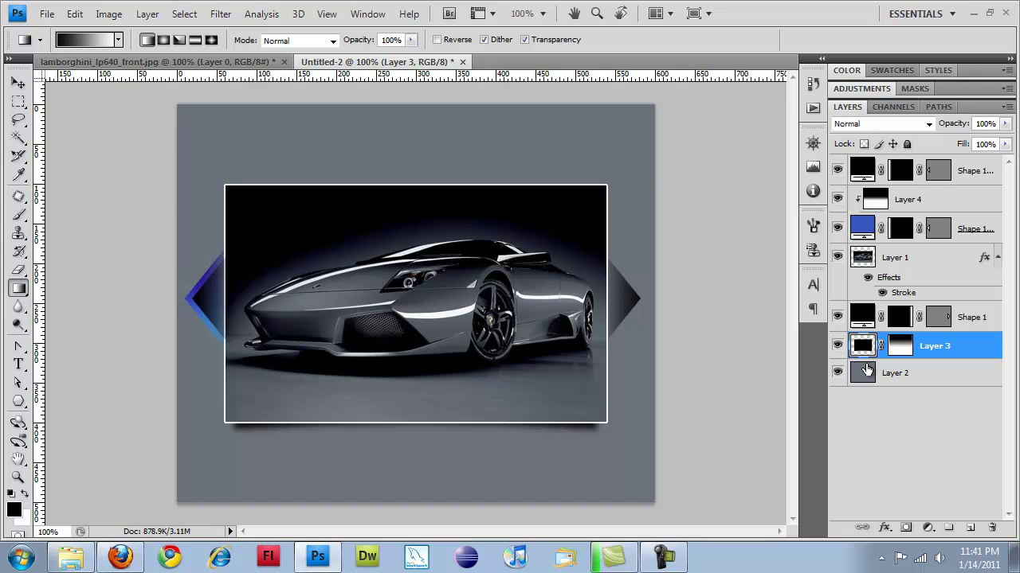
- Hide the grey background and top Shape 1 layer, then duplicate Layer 4 and the blue Shape layer
{"action": "left_click", "coordinate": [837, 372]}
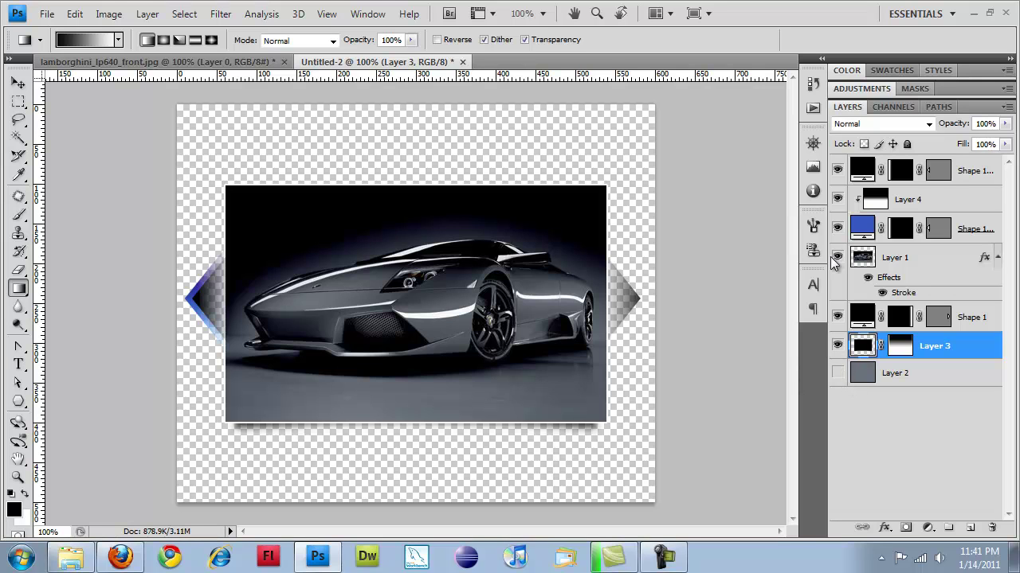
{"action": "left_click", "coordinate": [837, 170]}
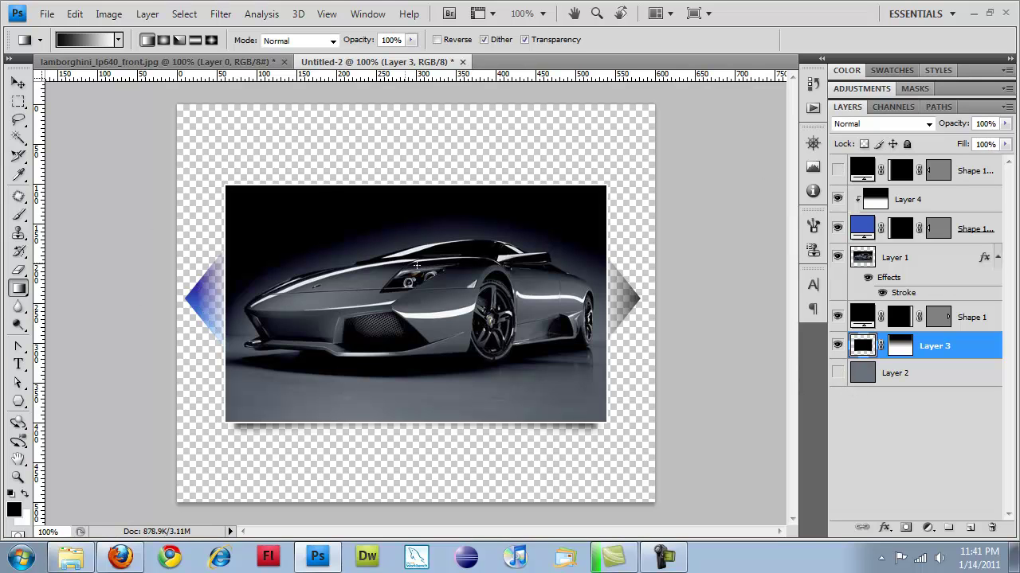
{"action": "left_click", "coordinate": [973, 209]}
{"action": "left_click", "coordinate": [958, 244], "text": "shift"}
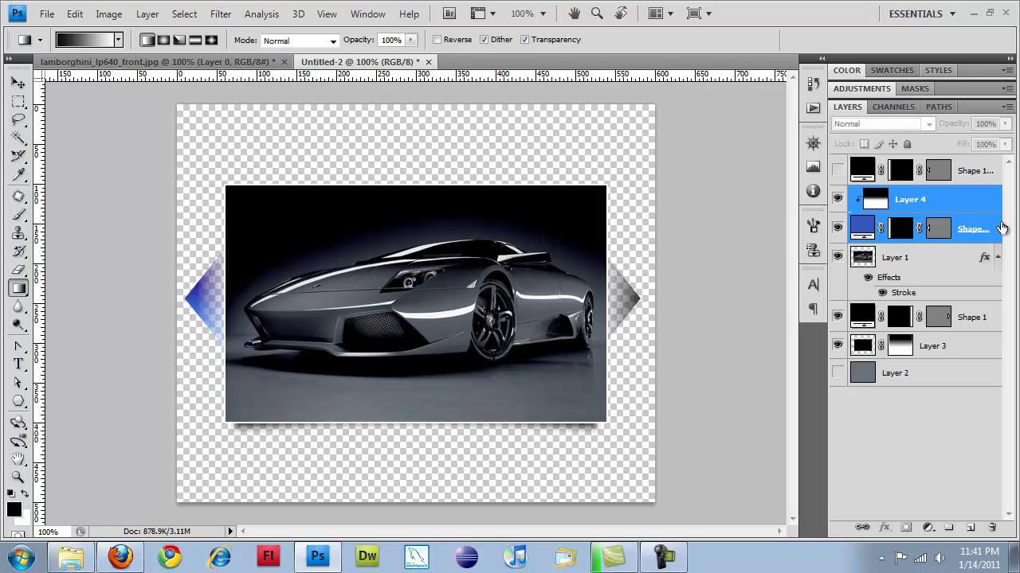
{"action": "right_click", "coordinate": [987, 237]}
{"action": "left_click", "coordinate": [847, 225]}
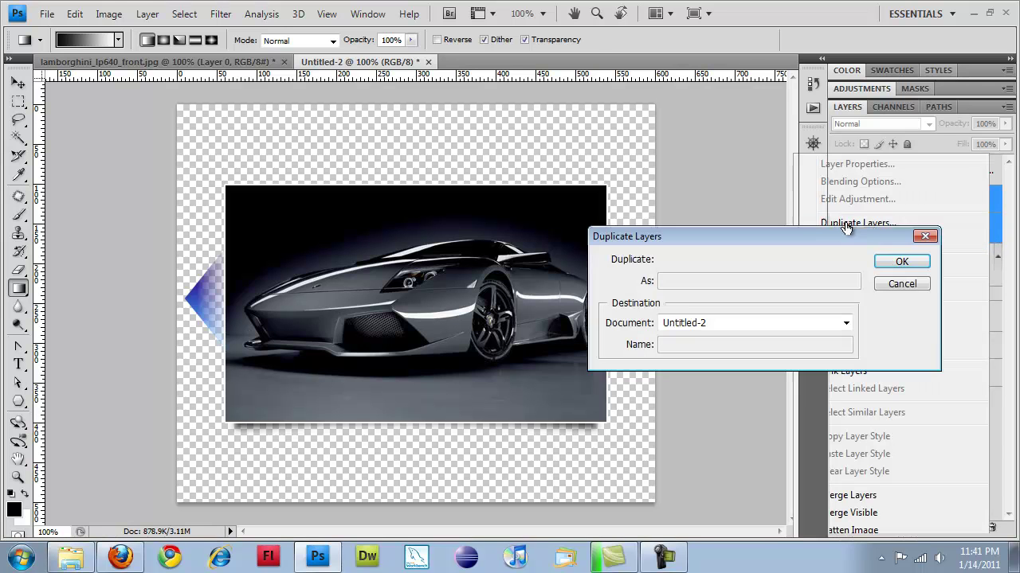
{"action": "left_click", "coordinate": [902, 264]}
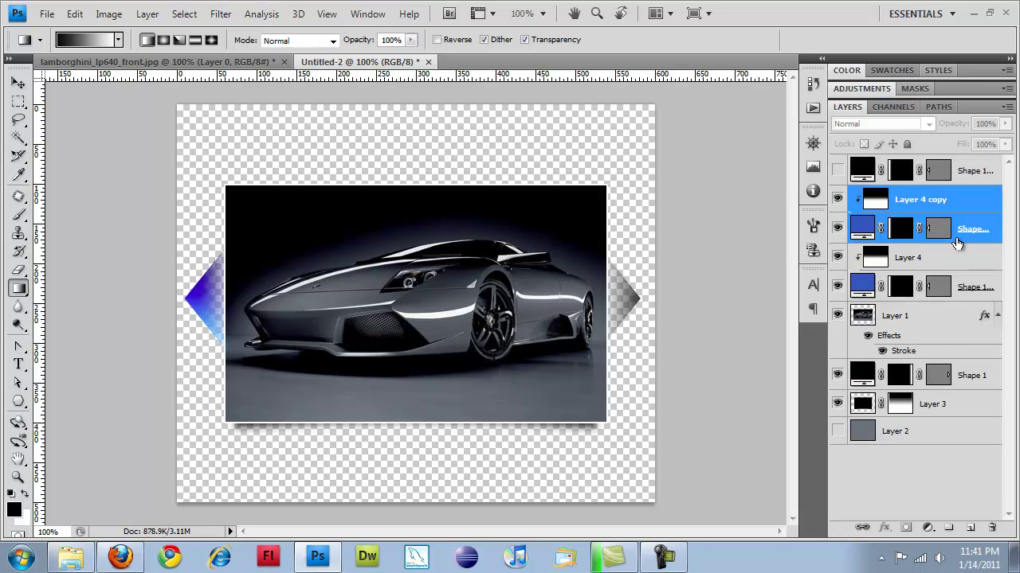
- Flip the duplicated highlight horizontally onto the right arrow
{"action": "left_click", "coordinate": [75, 14]}
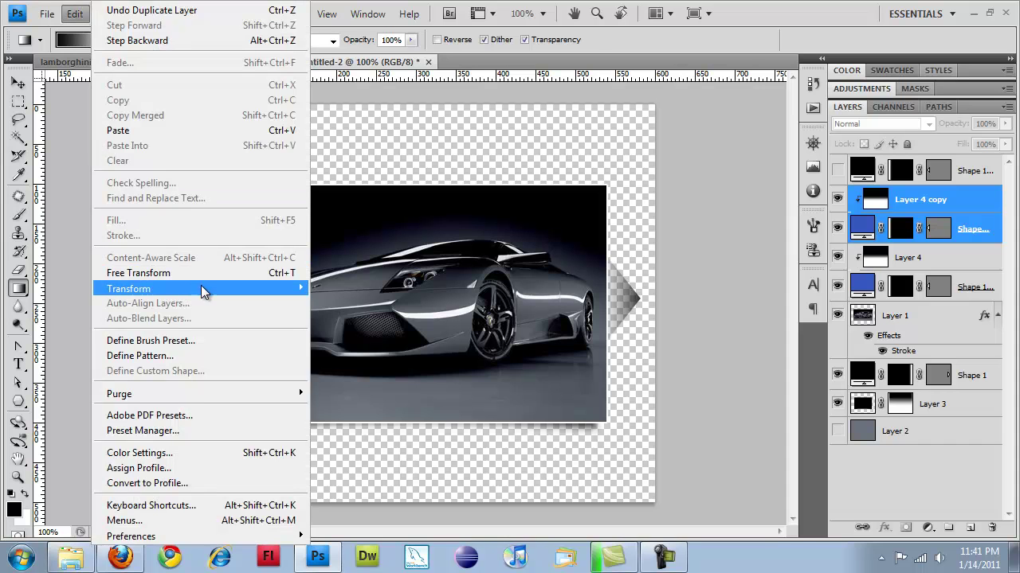
{"action": "mouse_move", "coordinate": [202, 288]}
{"action": "left_click", "coordinate": [367, 456]}
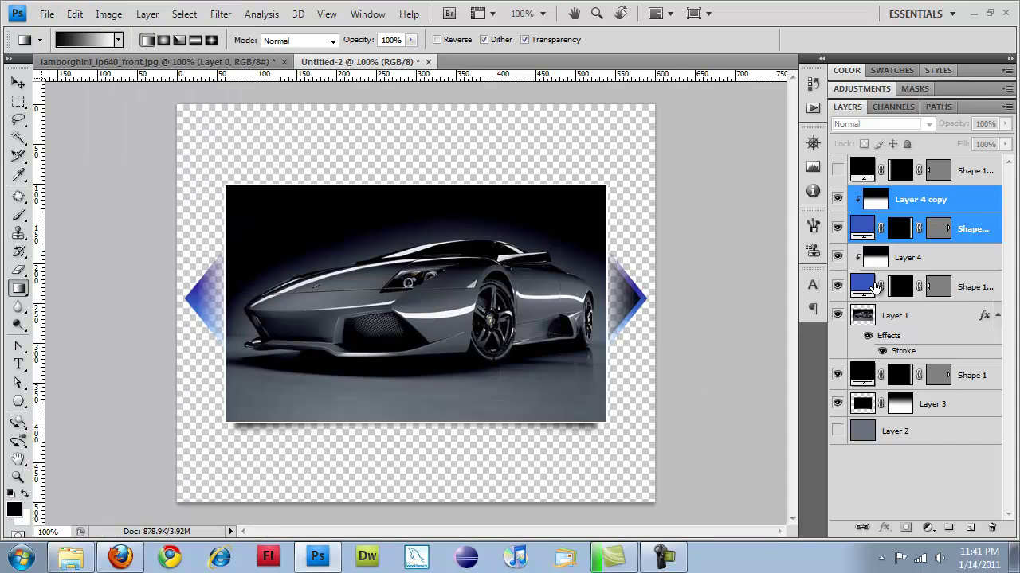
- Hide the copied and original blue highlight layers and show the top Shape 1 layer
{"action": "left_click", "coordinate": [837, 199]}
{"action": "left_click", "coordinate": [837, 229]}
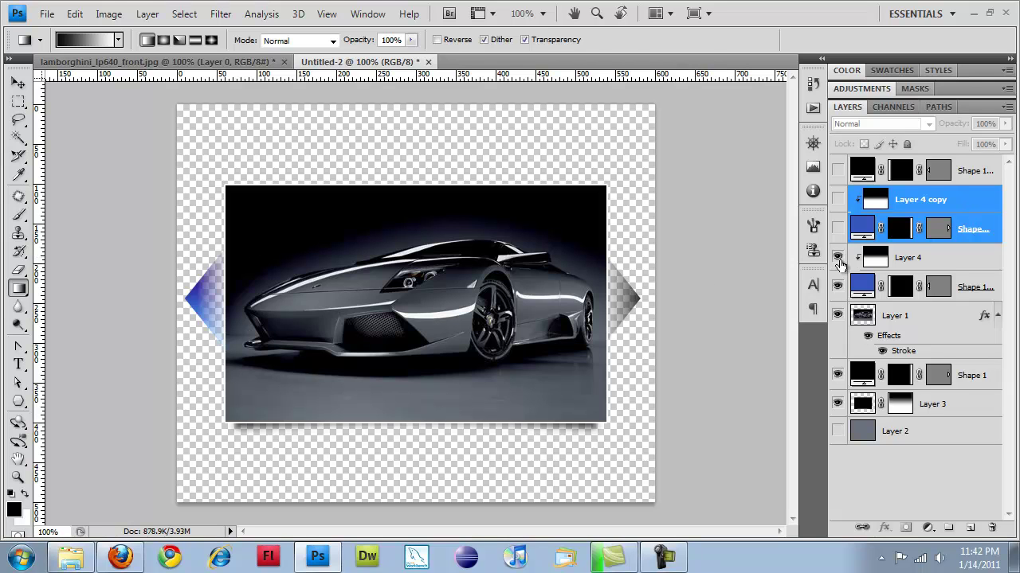
{"action": "left_click", "coordinate": [837, 170]}
{"action": "left_click", "coordinate": [837, 257]}
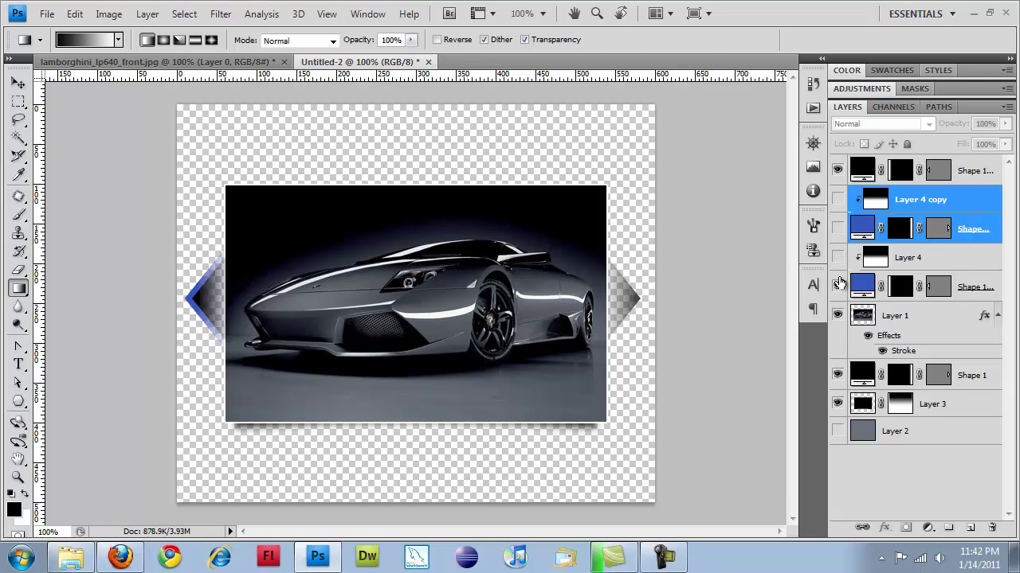
{"action": "left_click", "coordinate": [837, 287]}
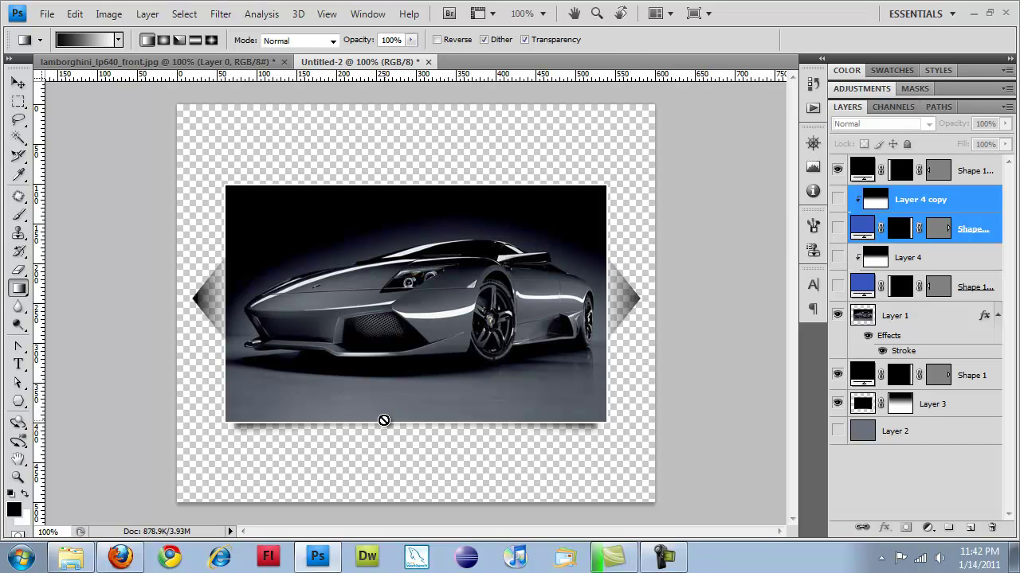
- Switch to the Slice tool and show Layer 4 and the blue Shape 1 layer again
{"action": "left_click", "coordinate": [19, 156]}
{"action": "right_click", "coordinate": [21, 161]}
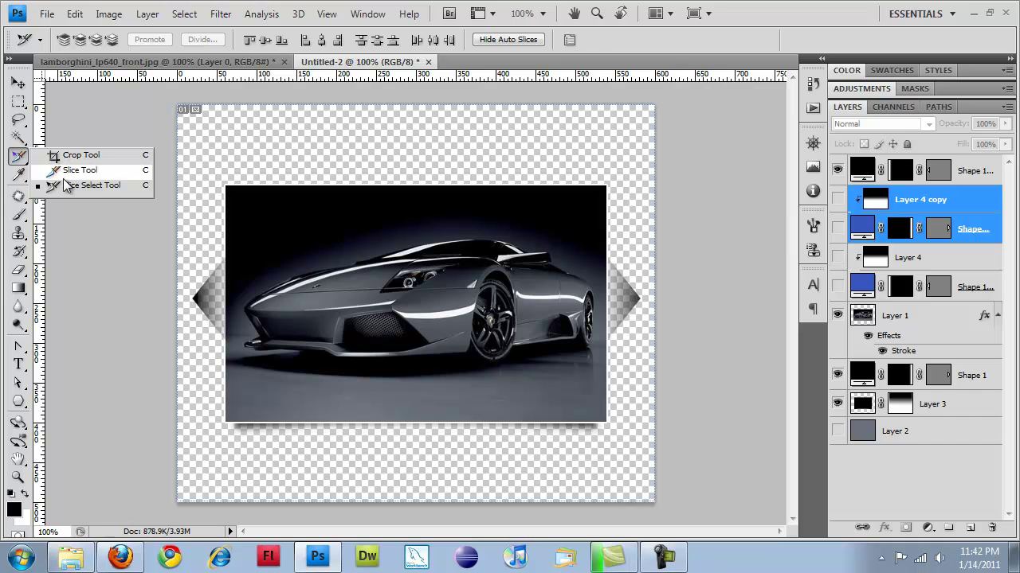
{"action": "left_click", "coordinate": [71, 171]}
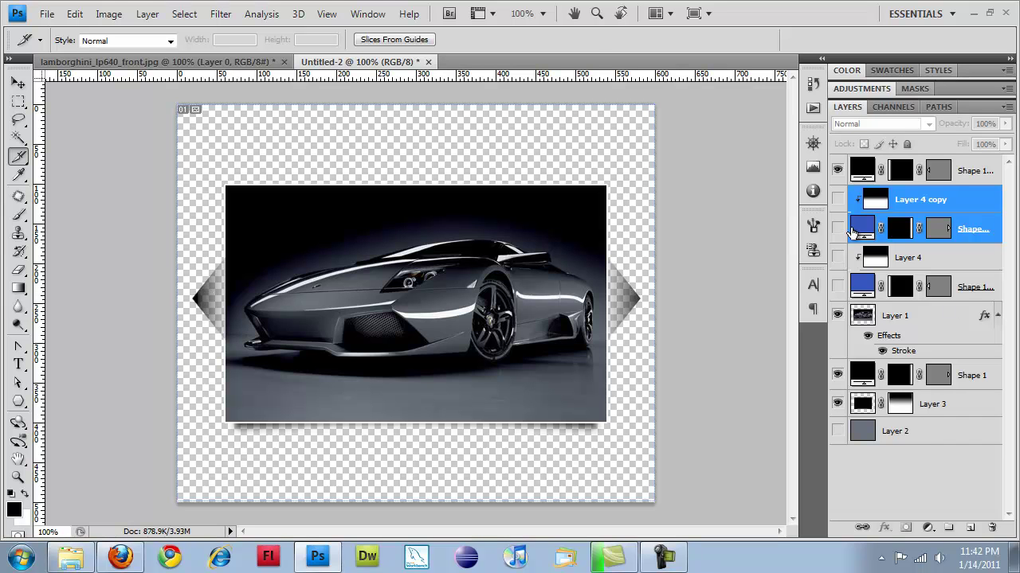
{"action": "left_click", "coordinate": [837, 285]}
{"action": "left_click", "coordinate": [837, 255]}
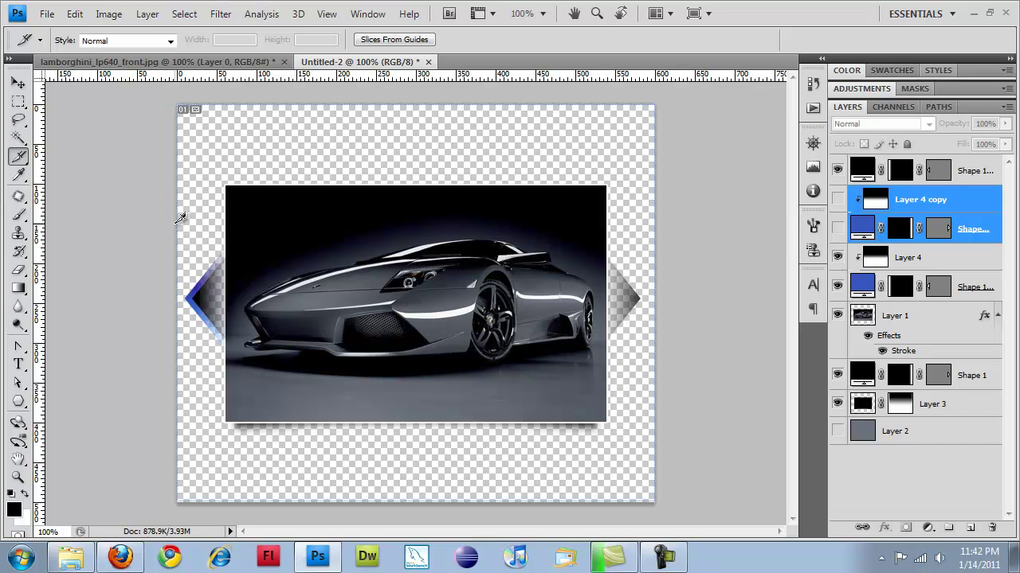
- Draw a slice around the left arrow and adjust its top and bottom edges
{"action": "left_click_drag", "start_coordinate": [177, 223], "coordinate": [226, 377]}
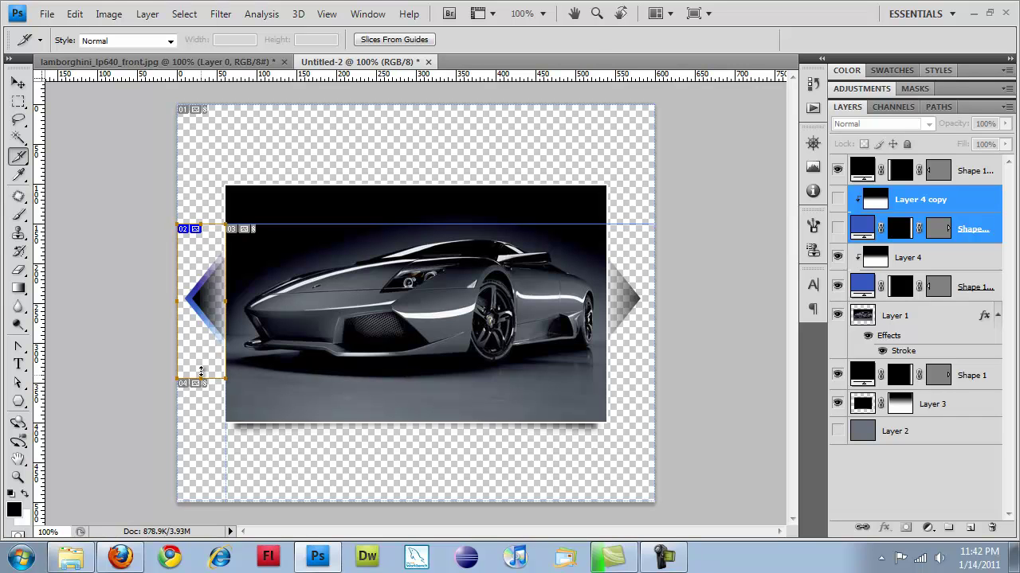
{"action": "left_click_drag", "start_coordinate": [201, 367], "coordinate": [201, 368]}
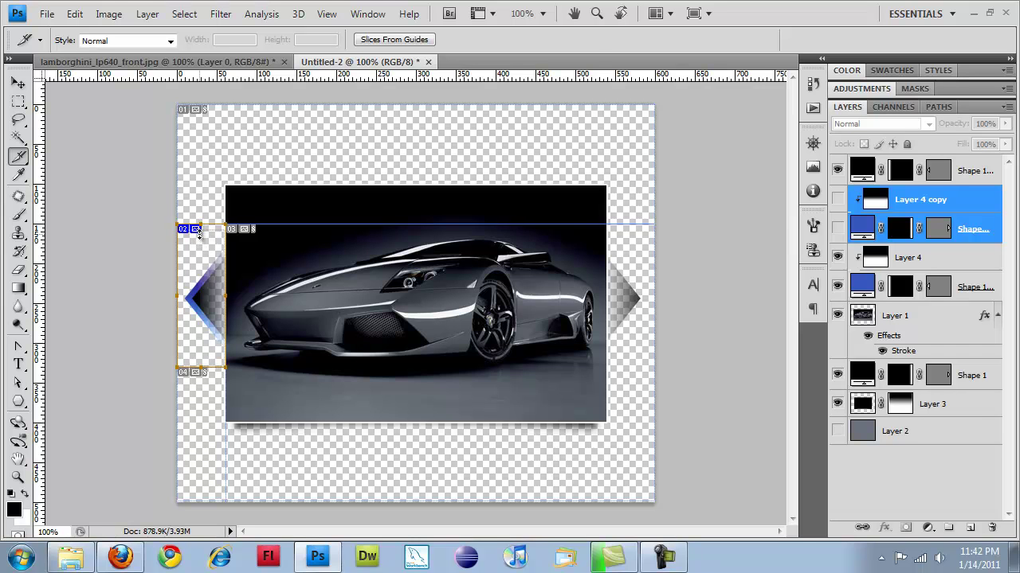
{"action": "left_click_drag", "start_coordinate": [199, 236], "coordinate": [200, 242]}
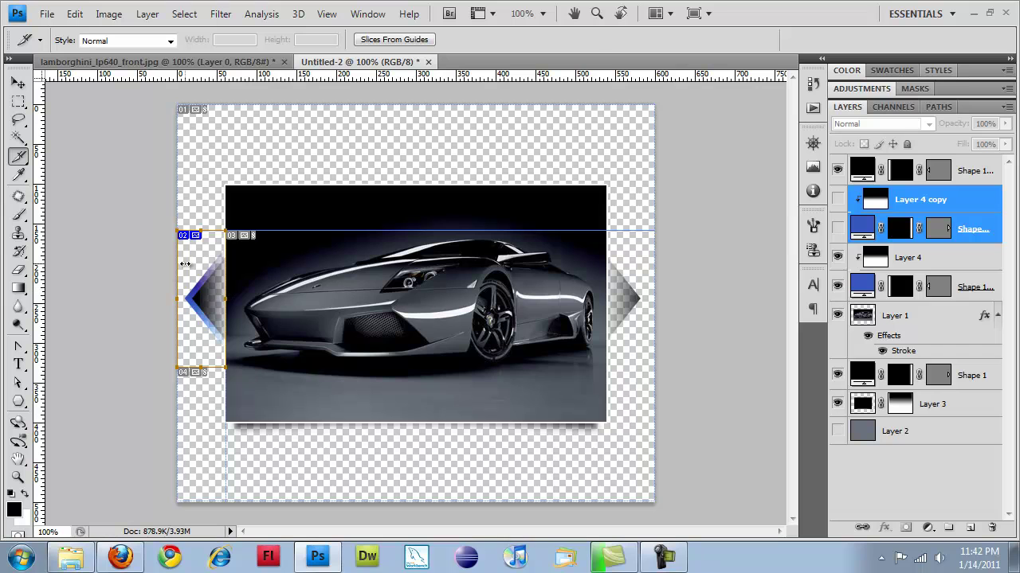
{"action": "right_click", "coordinate": [192, 305]}
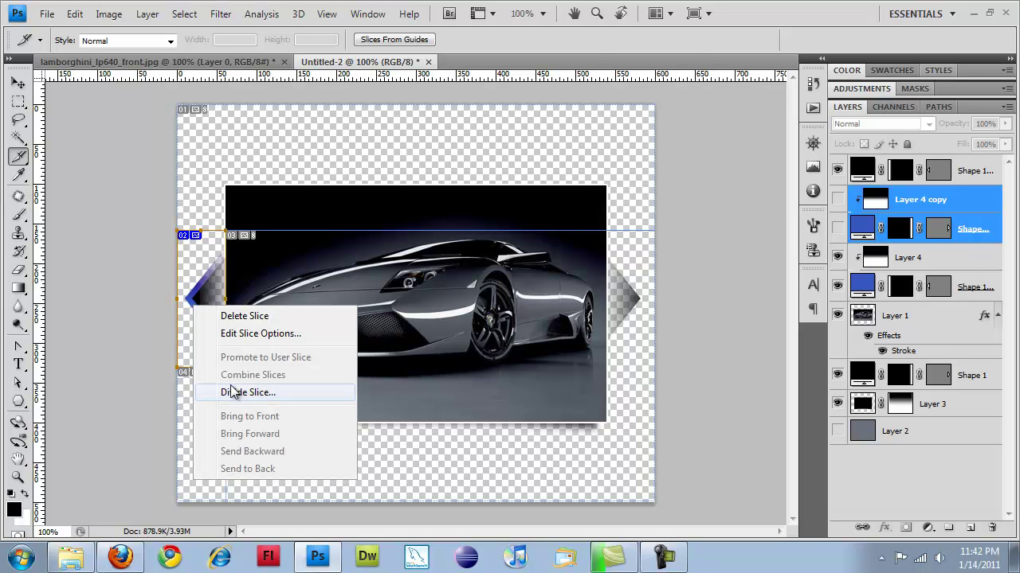
{"action": "left_click", "coordinate": [171, 306]}
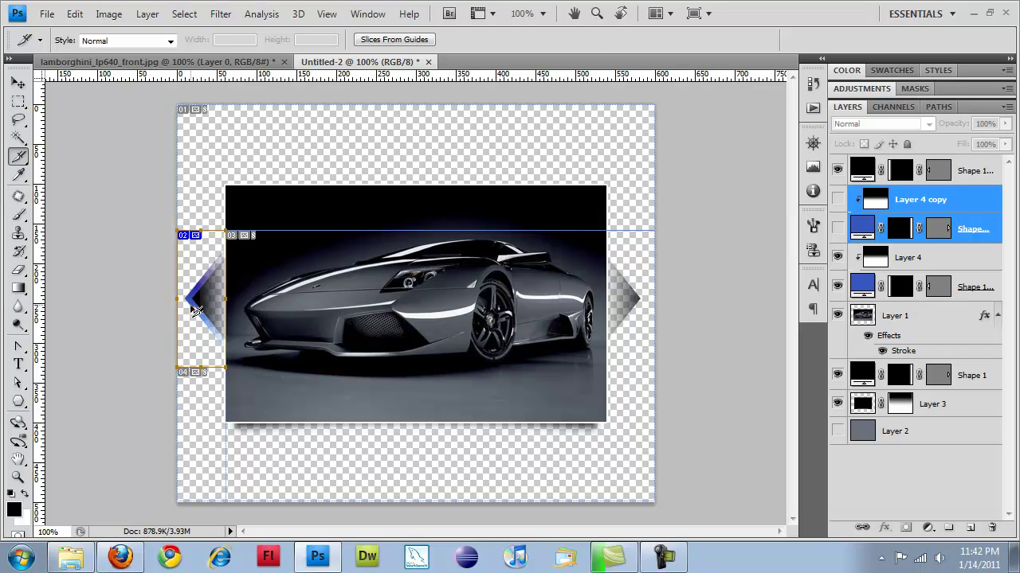
{"action": "key", "text": "shift+Right"}
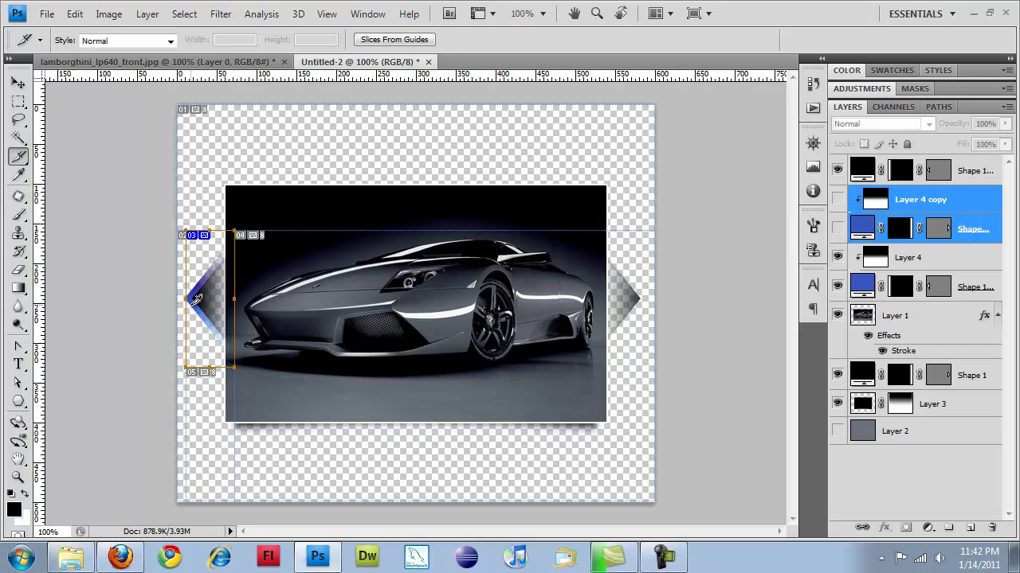
{"action": "key", "text": "shift+Left"}
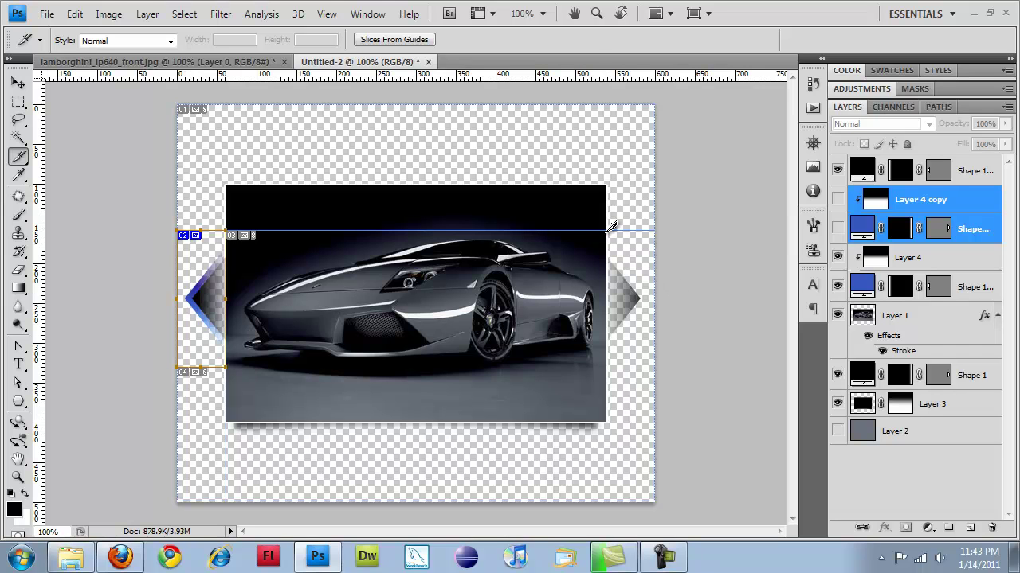
- Draw slices around the right arrow and the shadow strip below the car
{"action": "left_click_drag", "start_coordinate": [611, 225], "coordinate": [660, 363]}
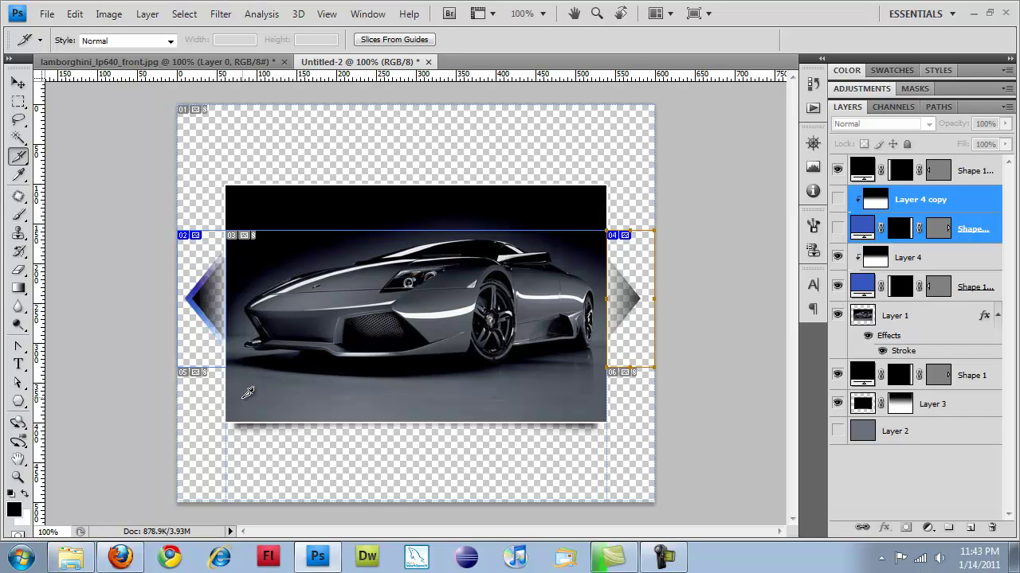
{"action": "mouse_move", "coordinate": [437, 84]}
{"action": "left_mouse_down"}
{"action": "mouse_move", "coordinate": [406, 355]}
{"action": "mouse_move", "coordinate": [383, 366]}
{"action": "mouse_move", "coordinate": [422, 74]}
{"action": "left_mouse_up"}
{"action": "left_click_drag", "start_coordinate": [232, 426], "coordinate": [615, 421]}
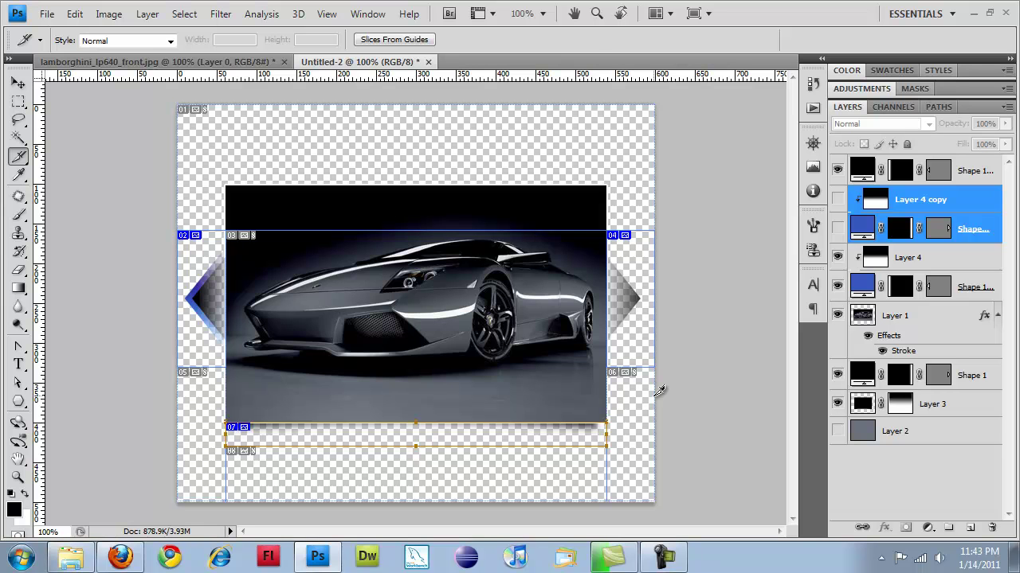
- Zoom in to inspect the bottom shadow slice's edges, then zoom back out
{"action": "key", "text": "ctrl+plus"}
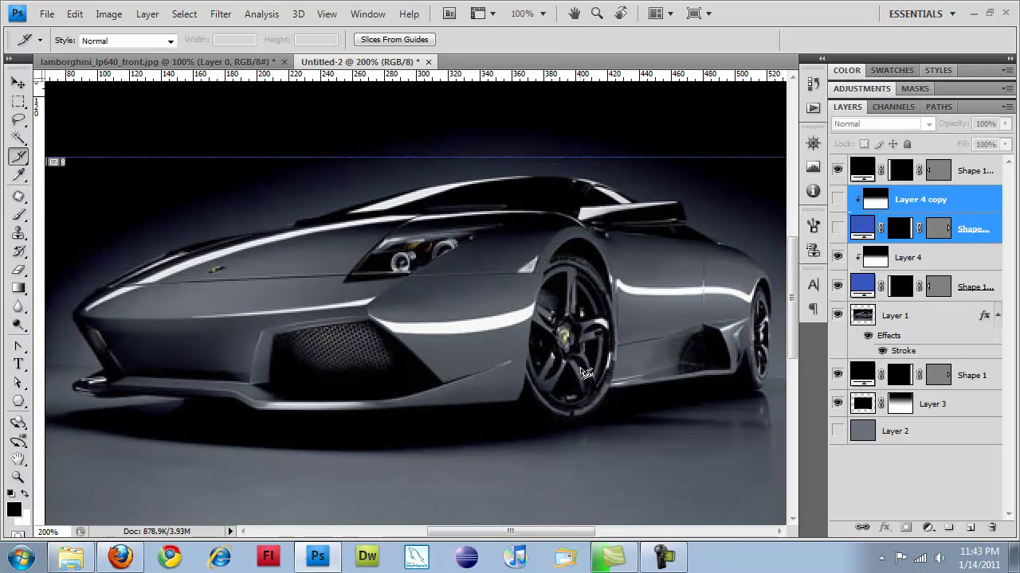
{"action": "key", "text": "ctrl+plus"}
{"action": "left_click_drag", "start_coordinate": [498, 296], "coordinate": [486, 419]}
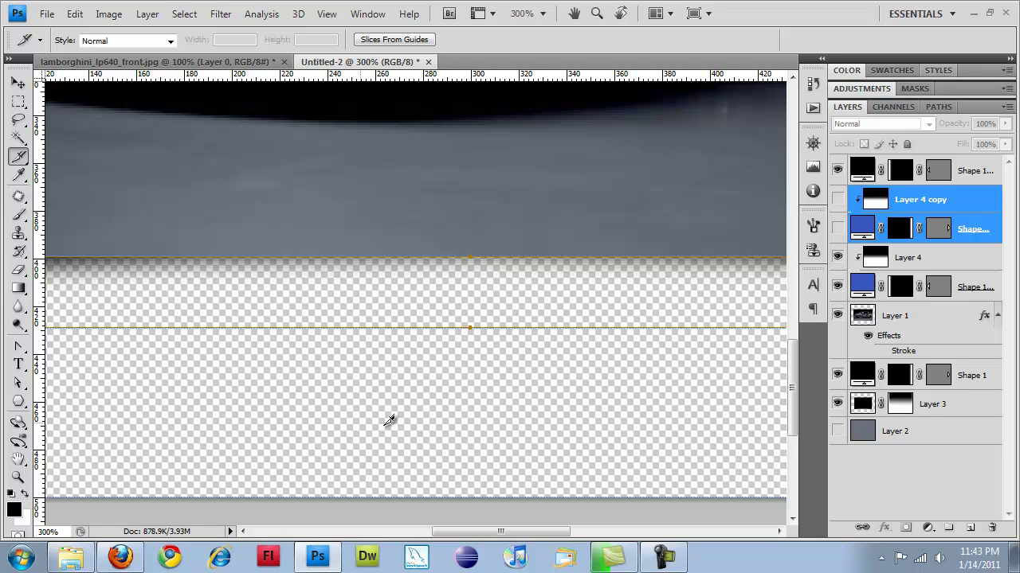
{"action": "key", "text": "ctrl+minus"}
{"action": "key", "text": "ctrl+minus"}
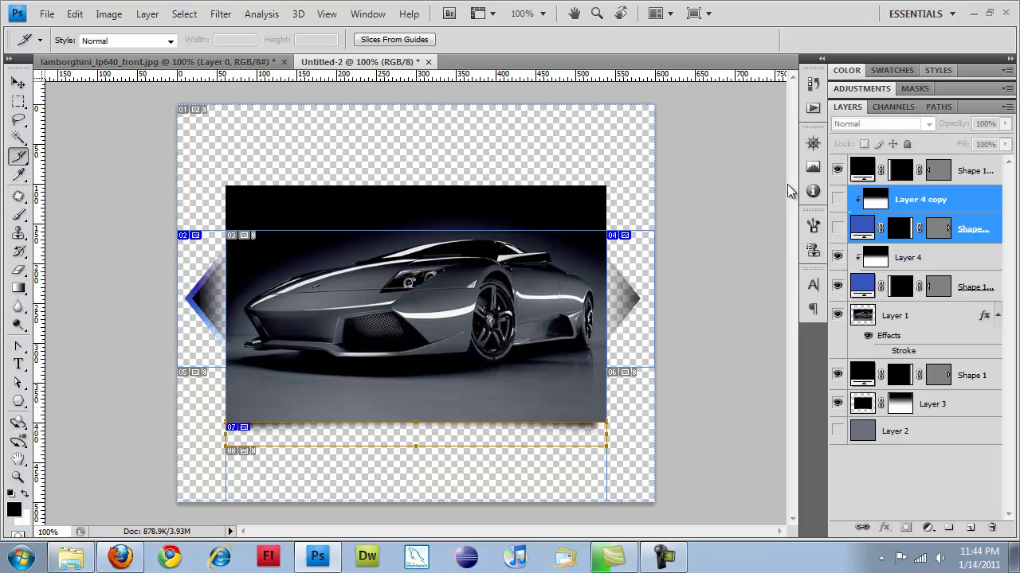
- Hide Layer 4 and the lower blue Shape 1 layer so both arrows appear grey
{"action": "left_click", "coordinate": [837, 171]}
{"action": "left_click", "coordinate": [837, 170]}
{"action": "left_click", "coordinate": [837, 258]}
{"action": "left_click", "coordinate": [837, 286]}
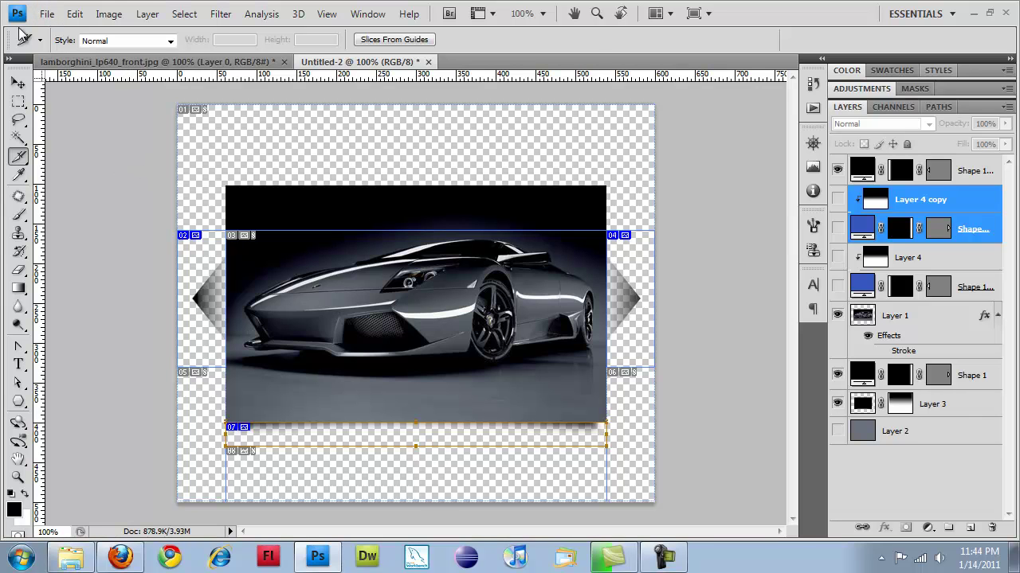
{"action": "left_click", "coordinate": [46, 14]}
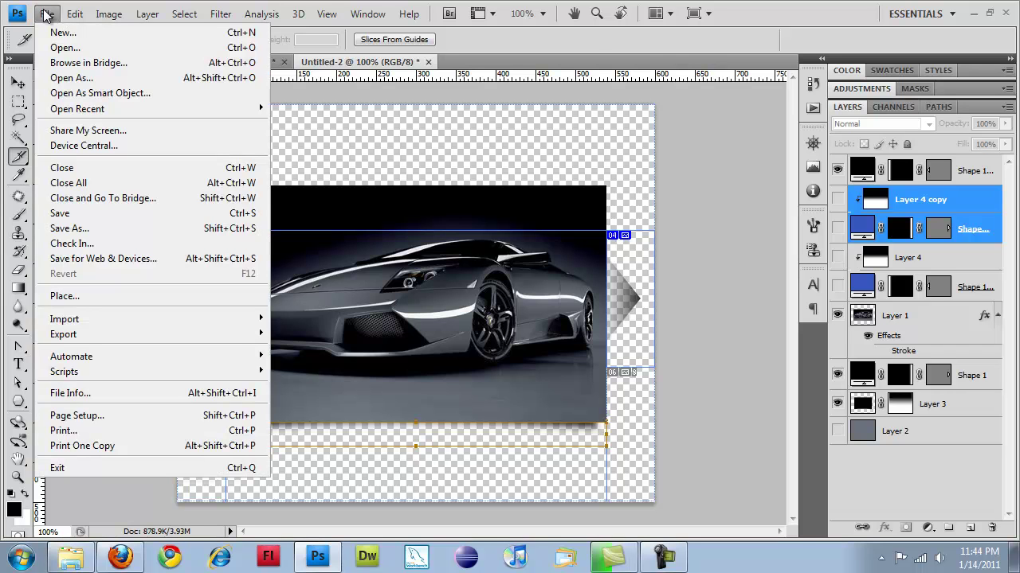
- Open Save for Web & Devices and choose PNG-24 as the export format
{"action": "left_click", "coordinate": [78, 256]}
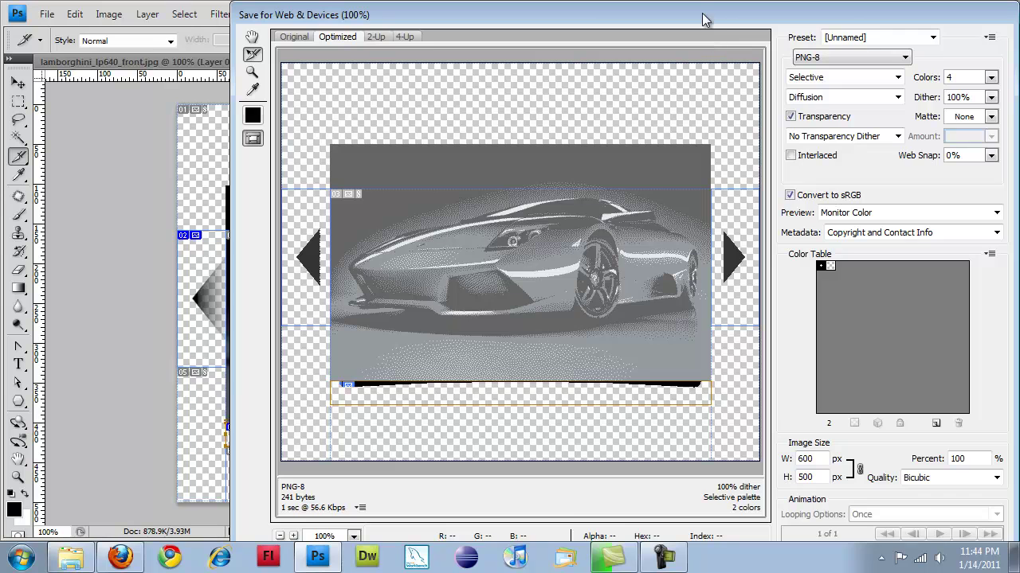
{"action": "left_click_drag", "start_coordinate": [703, 19], "coordinate": [498, 36]}
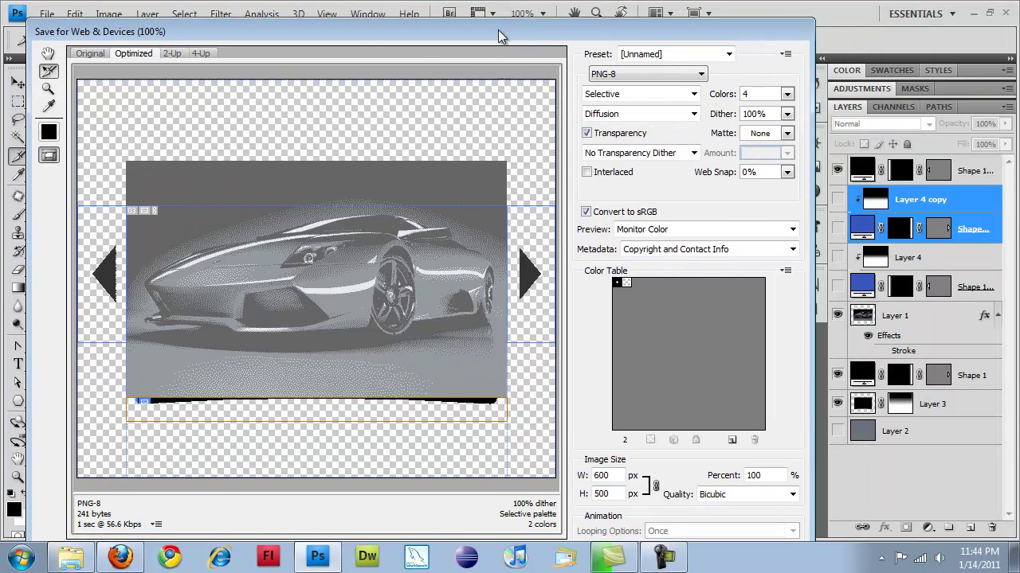
{"action": "left_click", "coordinate": [660, 75]}
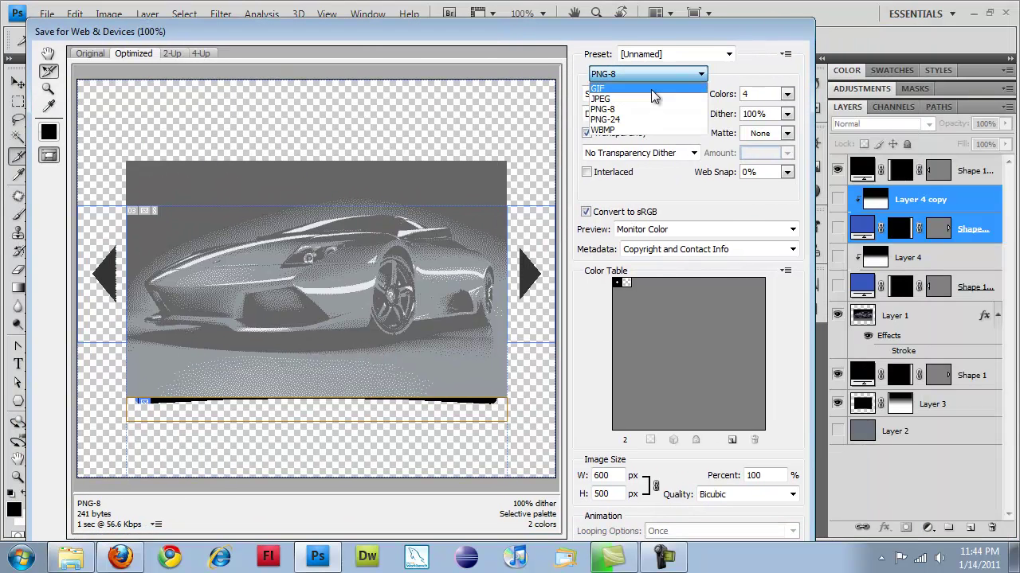
{"action": "left_click", "coordinate": [605, 119]}
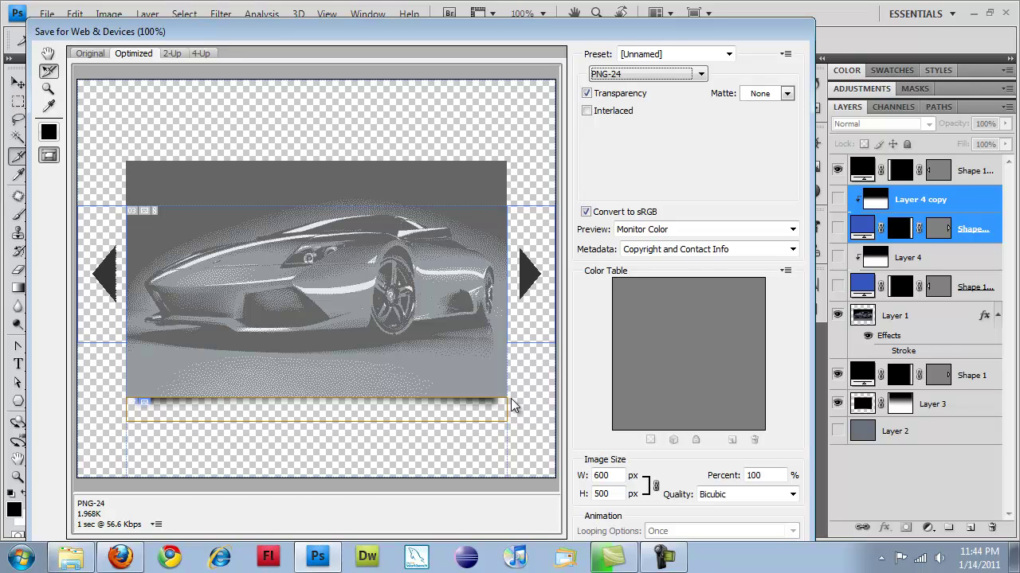
- Select both arrow slices and set them to export as PNG-24
{"action": "left_click", "coordinate": [541, 282], "text": "shift"}
{"action": "left_click", "coordinate": [102, 248], "text": "shift"}
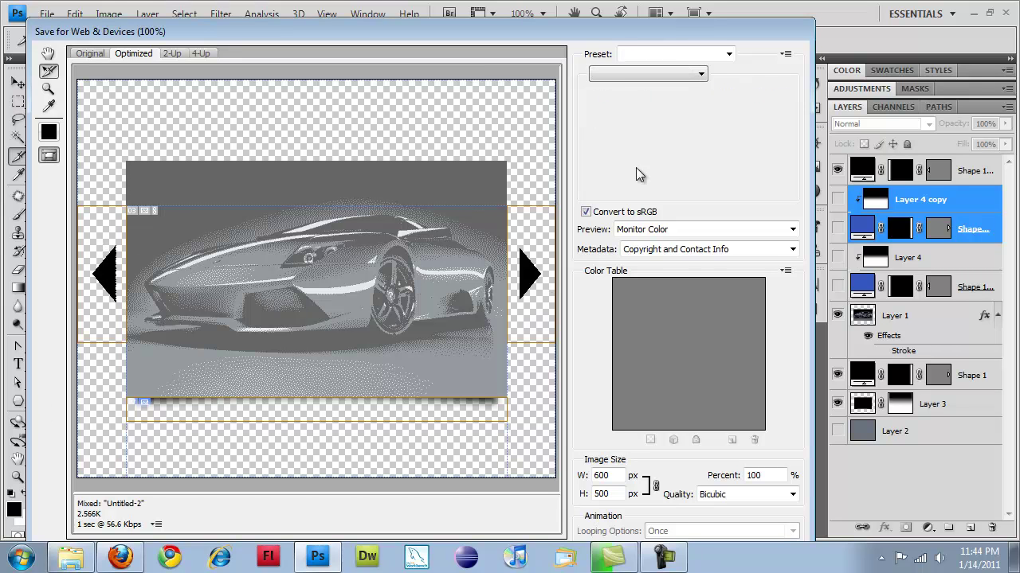
{"action": "left_click", "coordinate": [679, 82]}
{"action": "left_click", "coordinate": [632, 119]}
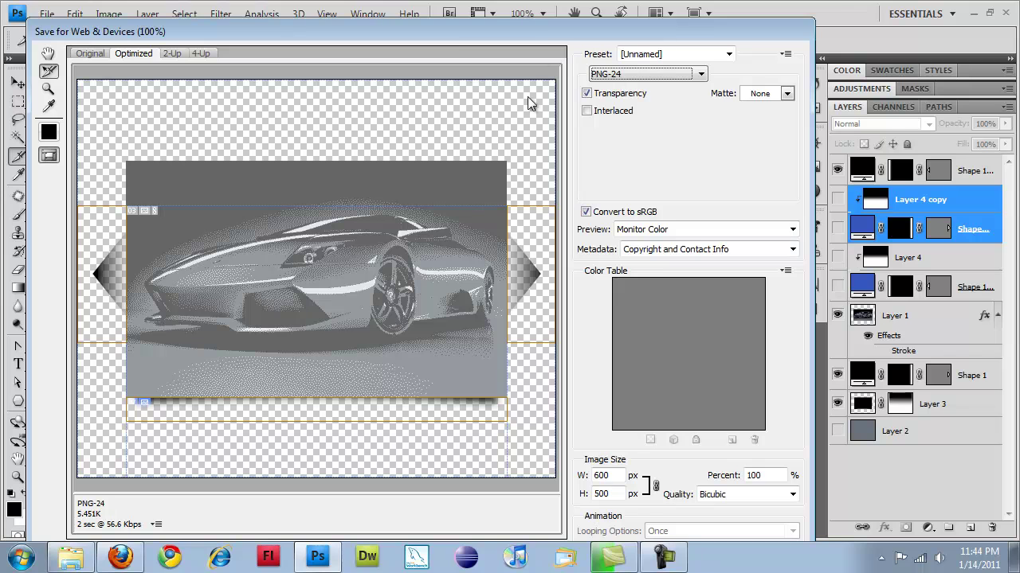
{"action": "left_click_drag", "start_coordinate": [542, 29], "coordinate": [579, 13]}
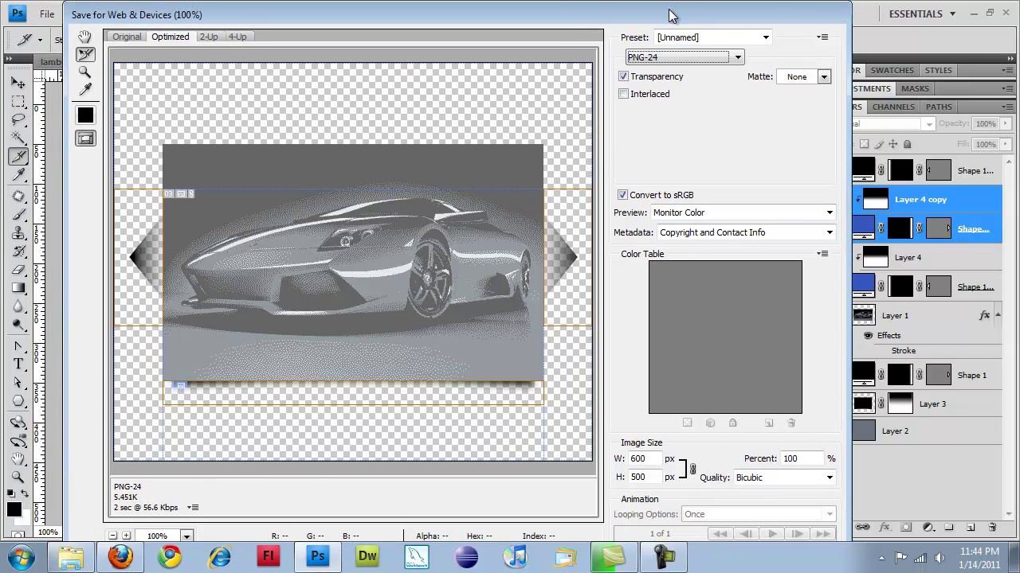
{"action": "left_click_drag", "start_coordinate": [669, 15], "coordinate": [607, 49]}
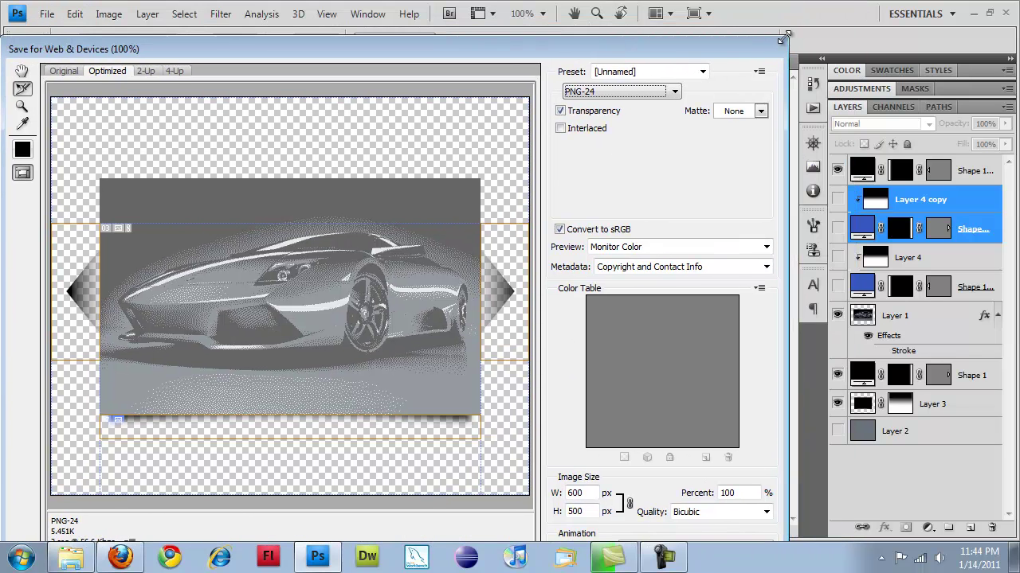
{"action": "left_click_drag", "start_coordinate": [509, 56], "coordinate": [583, 22]}
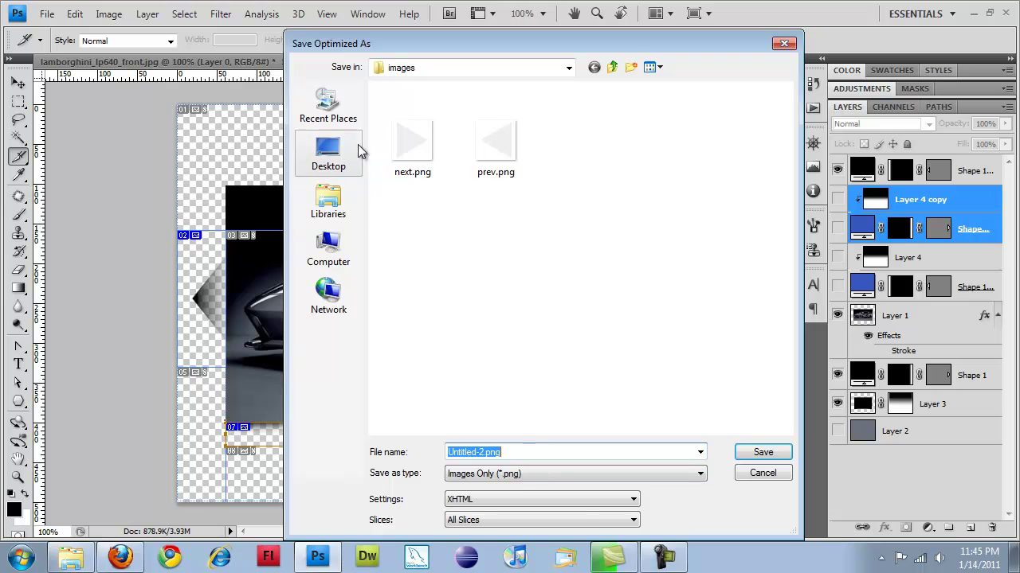
- Create and open a new jquery_slideshow folder inside htdocs
{"action": "left_click_drag", "start_coordinate": [619, 44], "coordinate": [484, 16]}
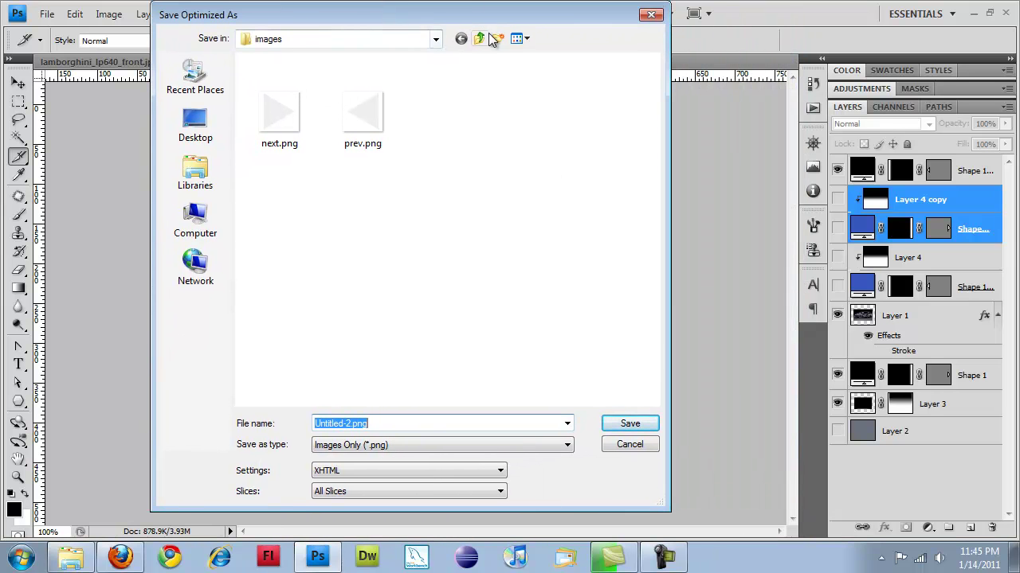
{"action": "left_click", "coordinate": [436, 39]}
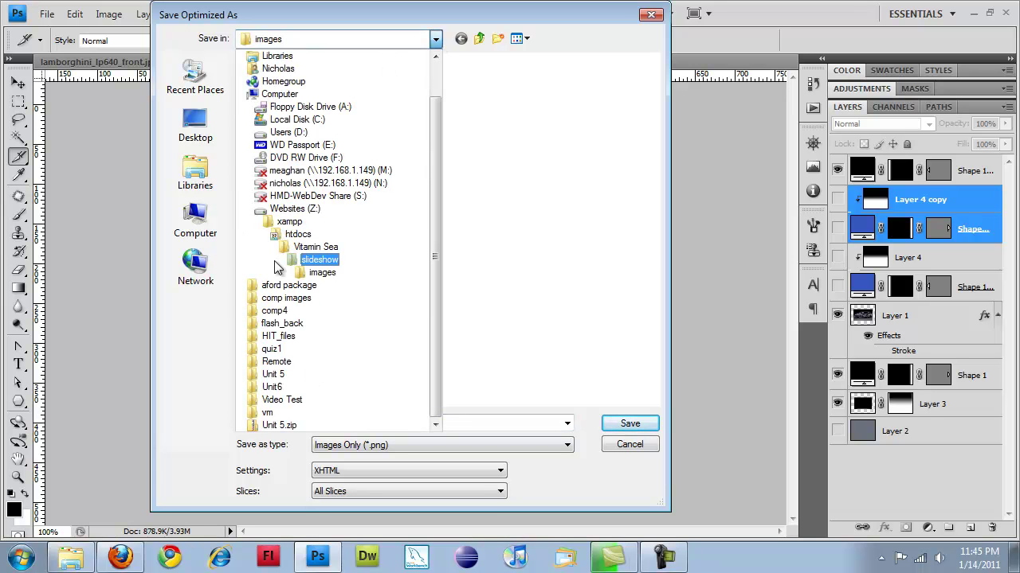
{"action": "left_click", "coordinate": [295, 235]}
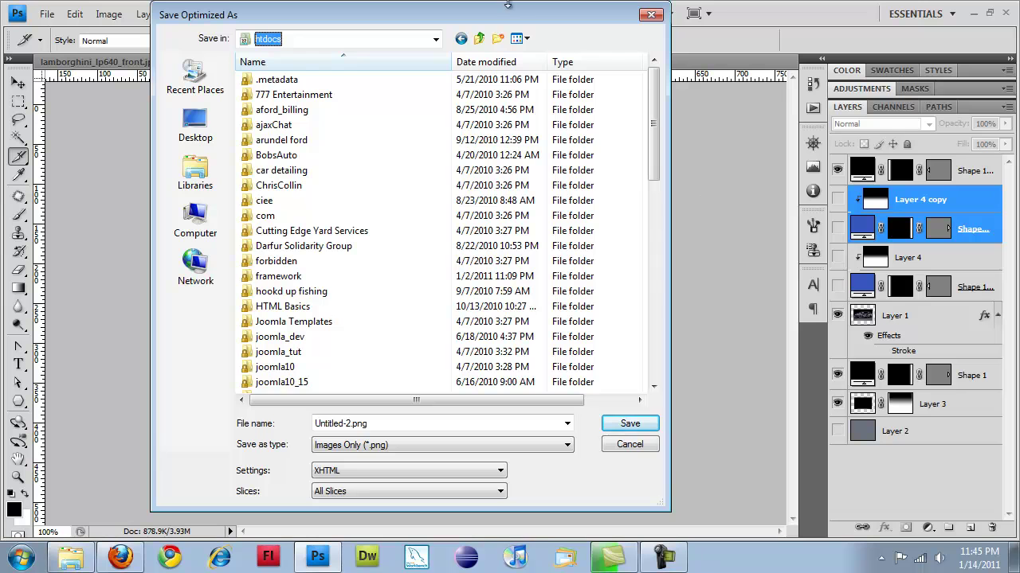
{"action": "left_click", "coordinate": [497, 39]}
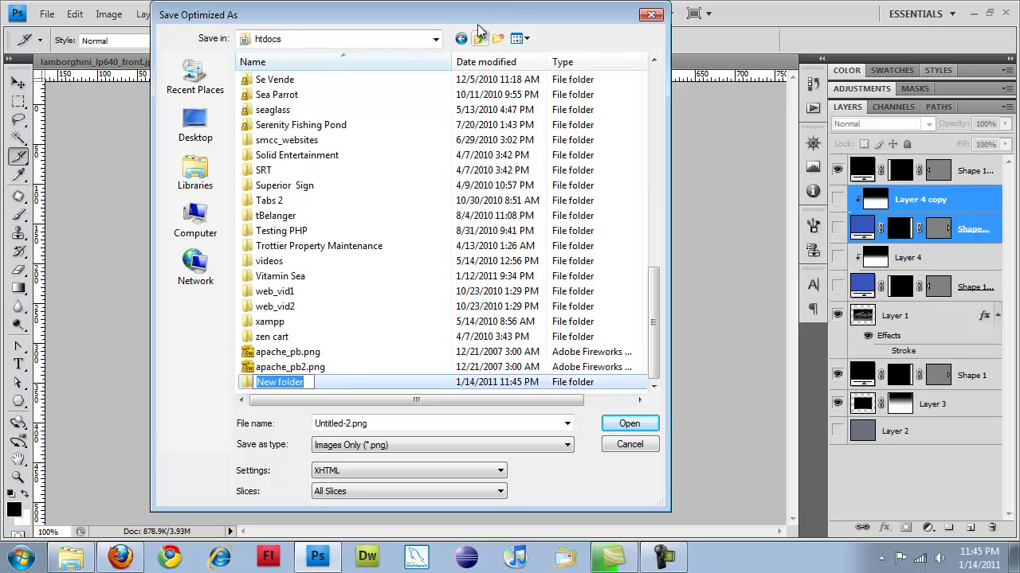
{"action": "type", "text": "jquery"}
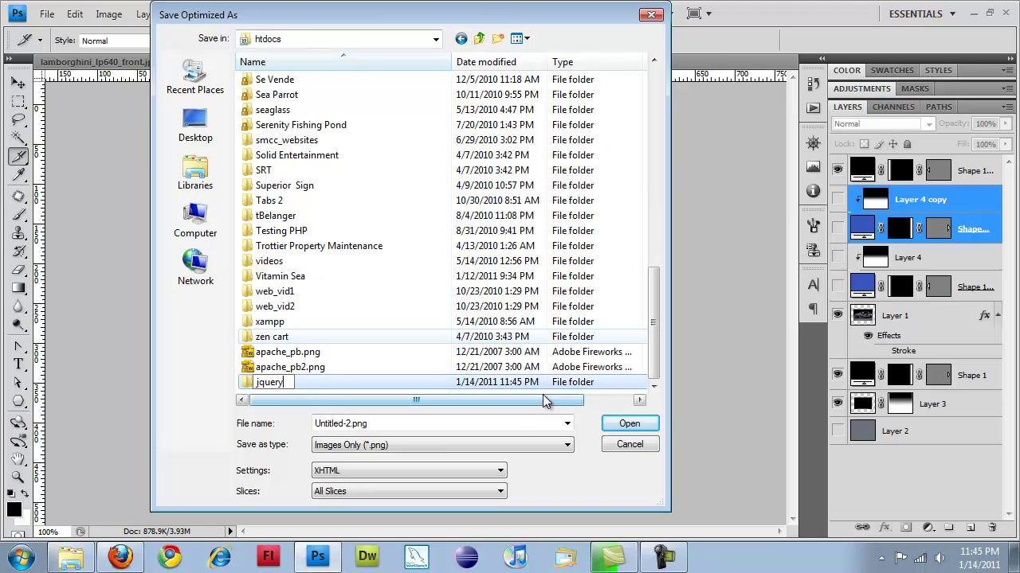
{"action": "type", "text": "_slideshow"}
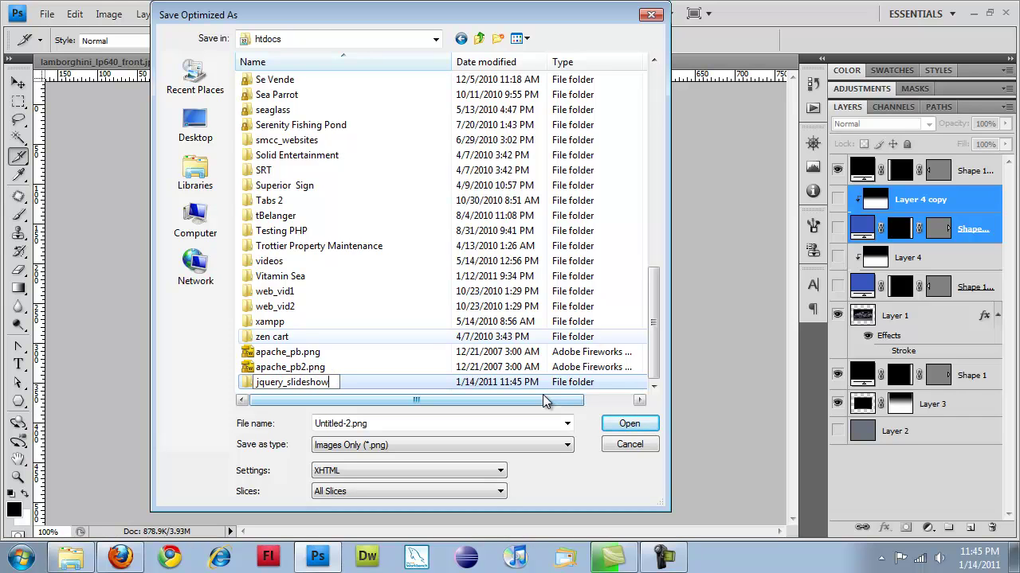
{"action": "key", "text": "Return"}
{"action": "double_click", "coordinate": [271, 382]}
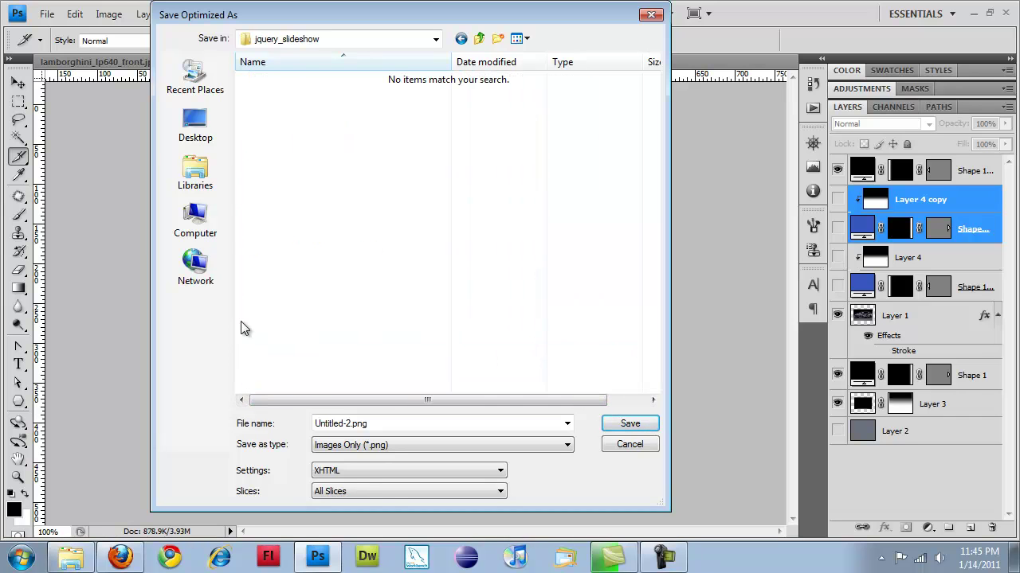
- Set Slices to Selected Slices, then cancel back to the export preview
{"action": "left_click", "coordinate": [364, 493]}
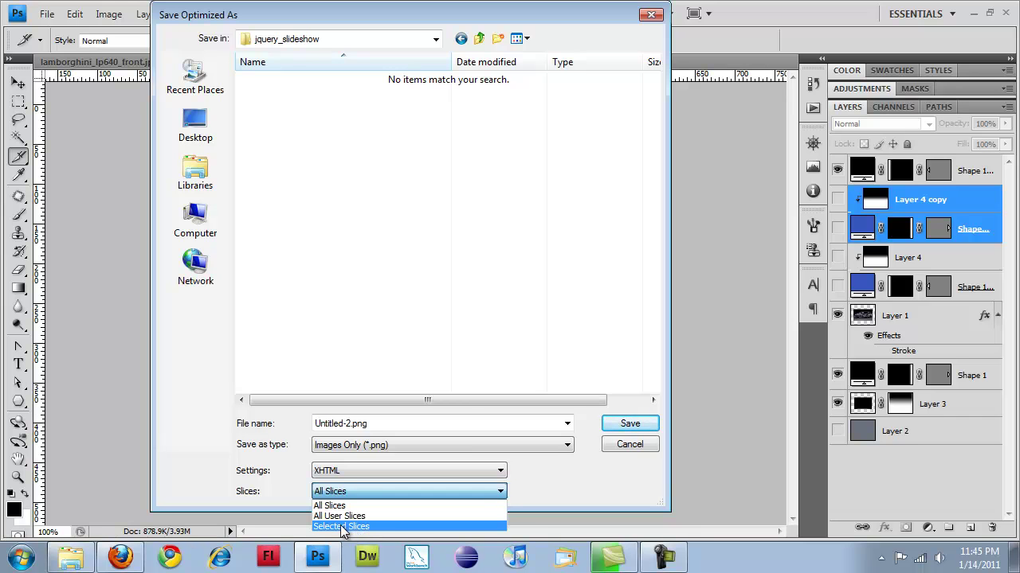
{"action": "left_click", "coordinate": [340, 524]}
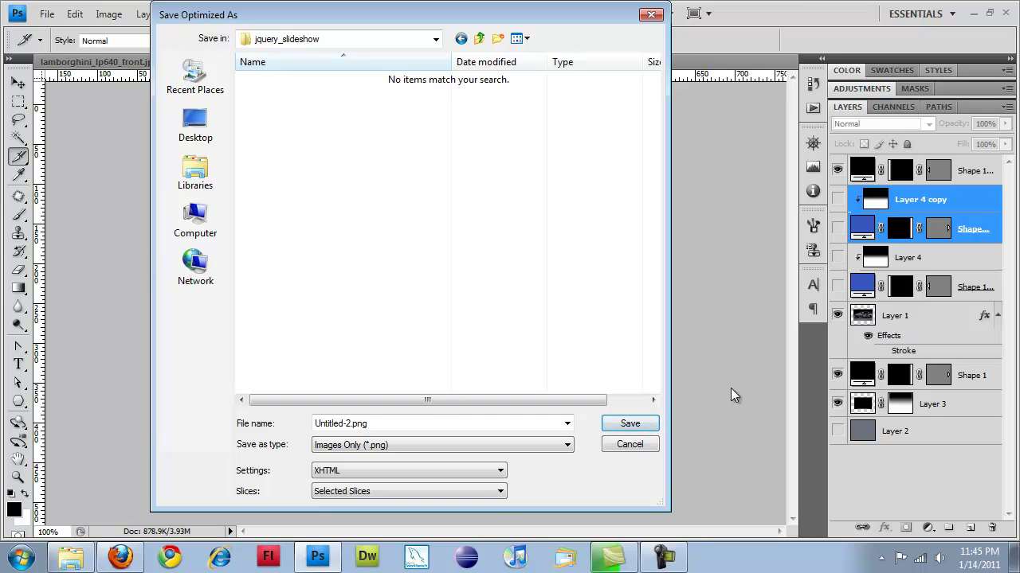
{"action": "left_click", "coordinate": [625, 446]}
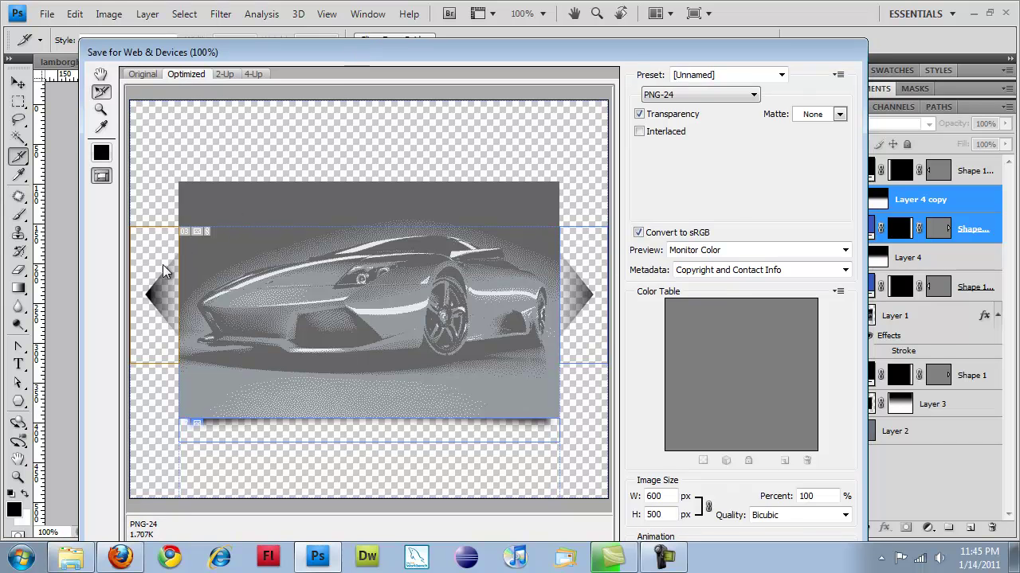
- Name the slices left_arrow, right_arrow and bottom_shadow in their Slice Options
{"action": "double_click", "coordinate": [164, 261]}
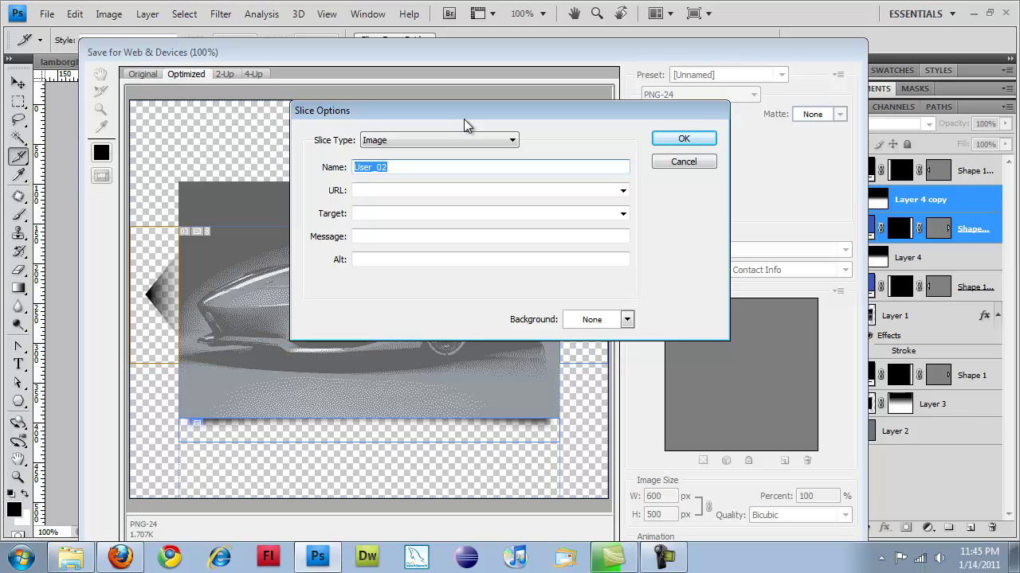
{"action": "type", "text": "left_arrow"}
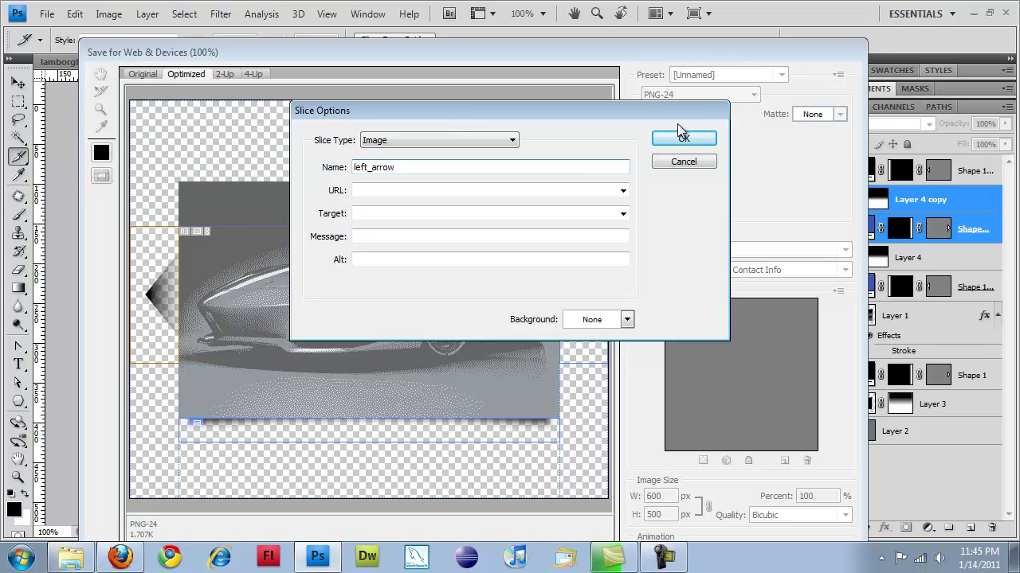
{"action": "left_click", "coordinate": [682, 141]}
{"action": "double_click", "coordinate": [603, 302]}
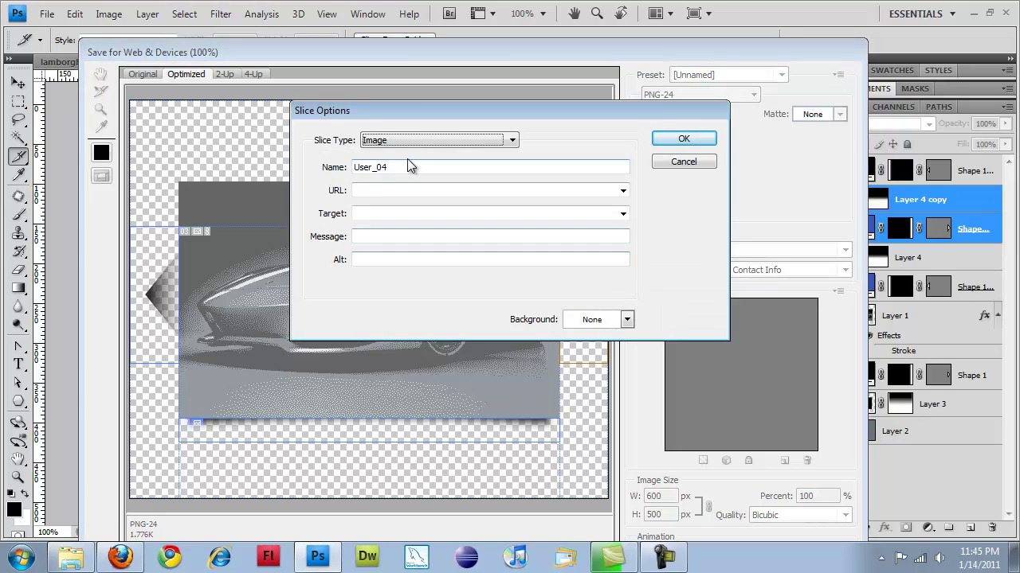
{"action": "type", "text": "right_arrow"}
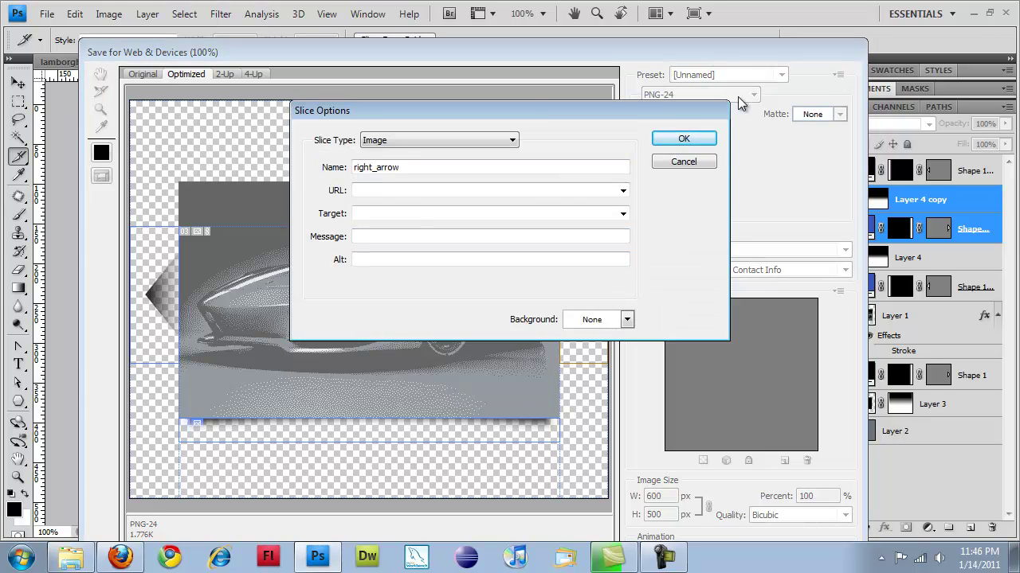
{"action": "left_click", "coordinate": [687, 138]}
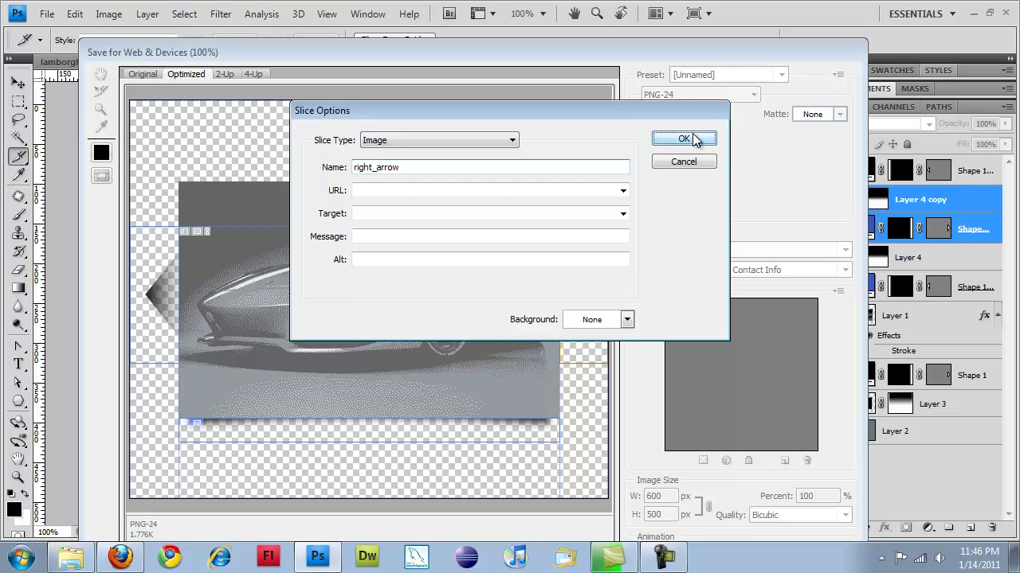
{"action": "double_click", "coordinate": [262, 438]}
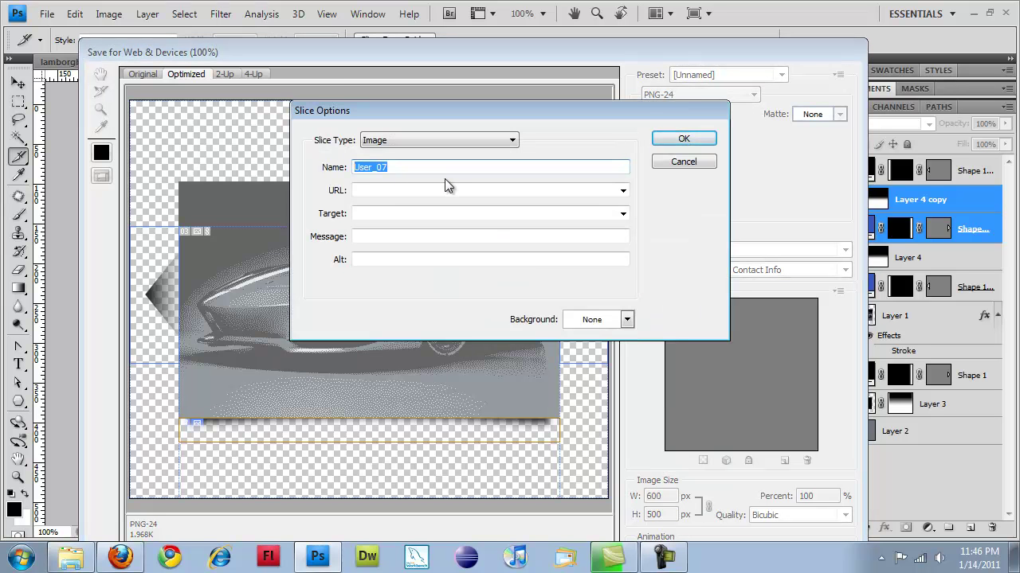
{"action": "type", "text": "bottom_shoadow"}
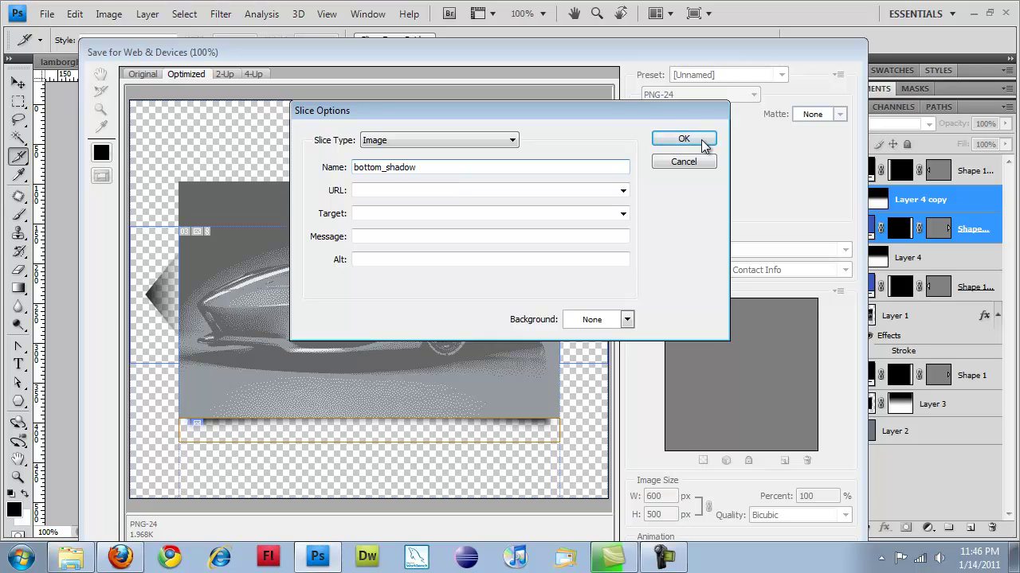
{"action": "left_click", "coordinate": [702, 142]}
{"action": "left_click", "coordinate": [135, 303]}
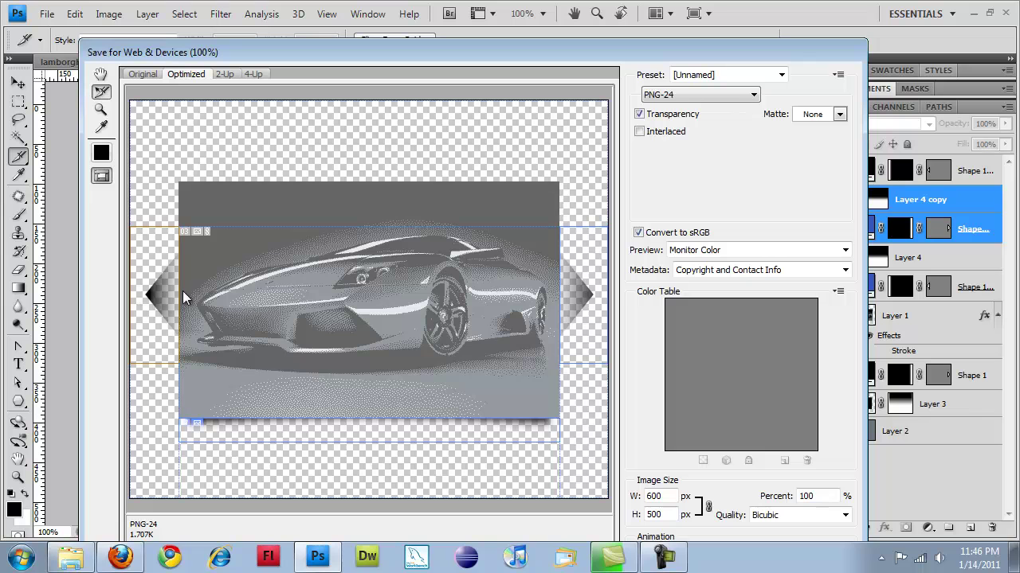
- Select the left arrow, right arrow and bottom shadow slices and browse to xampp's htdocs folder
{"action": "left_click", "coordinate": [605, 313], "text": "shift"}
{"action": "left_click", "coordinate": [451, 439], "text": "shift"}
{"action": "left_click_drag", "start_coordinate": [648, 49], "coordinate": [1019, 50]}
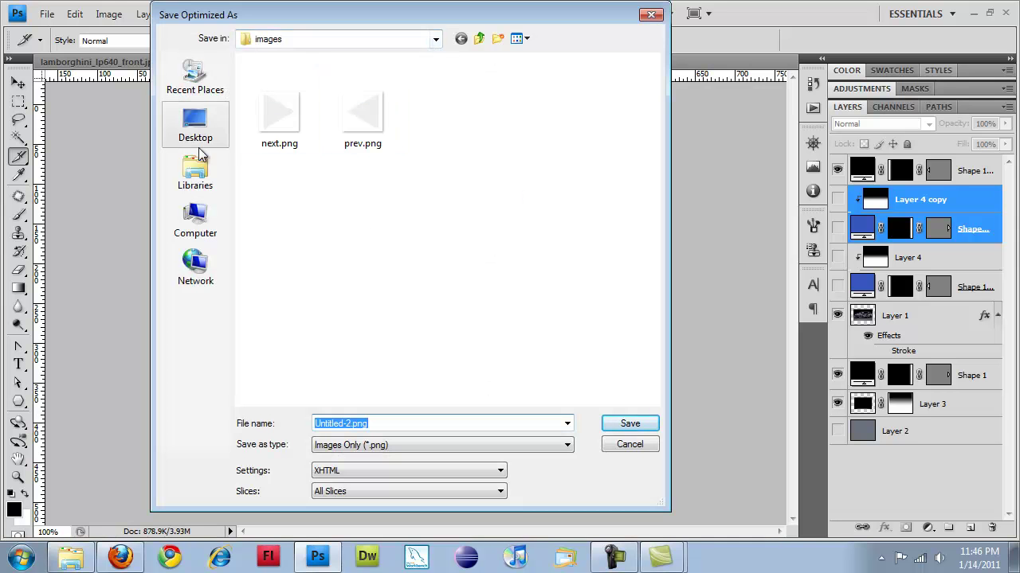
{"action": "left_click", "coordinate": [435, 39]}
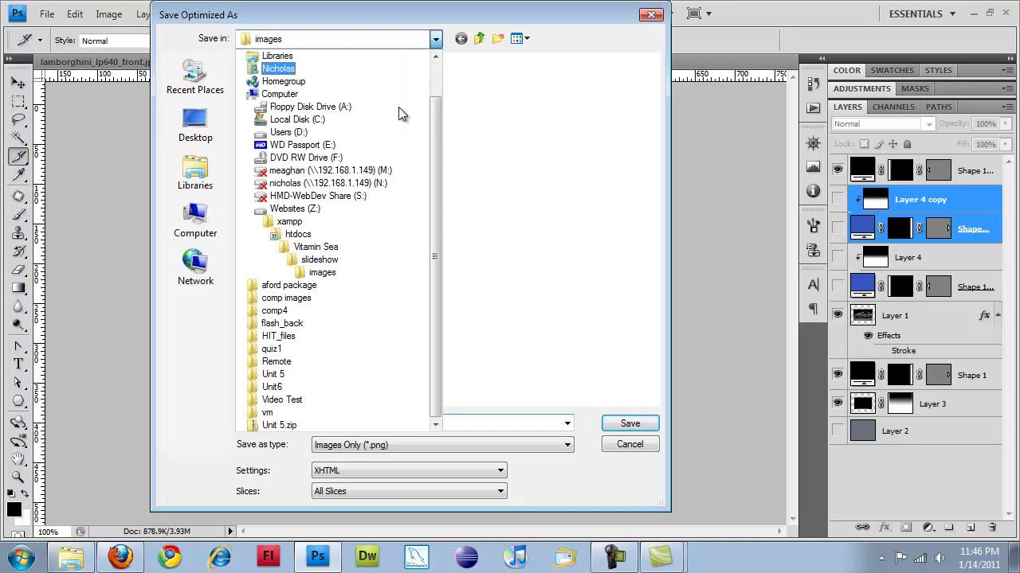
{"action": "left_click", "coordinate": [293, 219]}
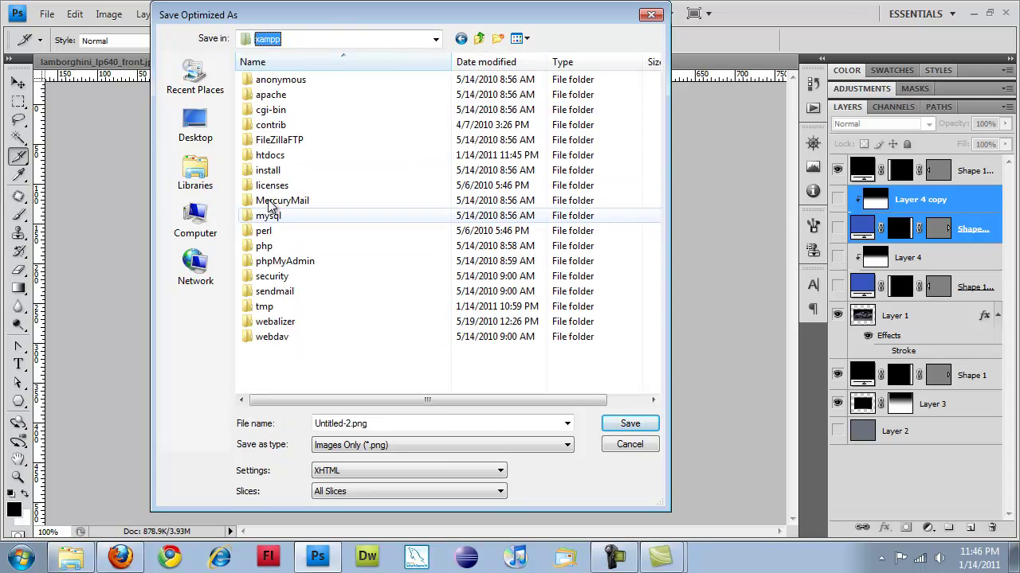
{"action": "double_click", "coordinate": [270, 155]}
- Save only the selected slices as images into the jquery_slideshow folder
{"action": "scroll", "coordinate": [339, 239], "scroll_direction": "down", "scroll_amount": 8}
{"action": "scroll", "coordinate": [323, 263], "scroll_direction": "up", "scroll_amount": 2}
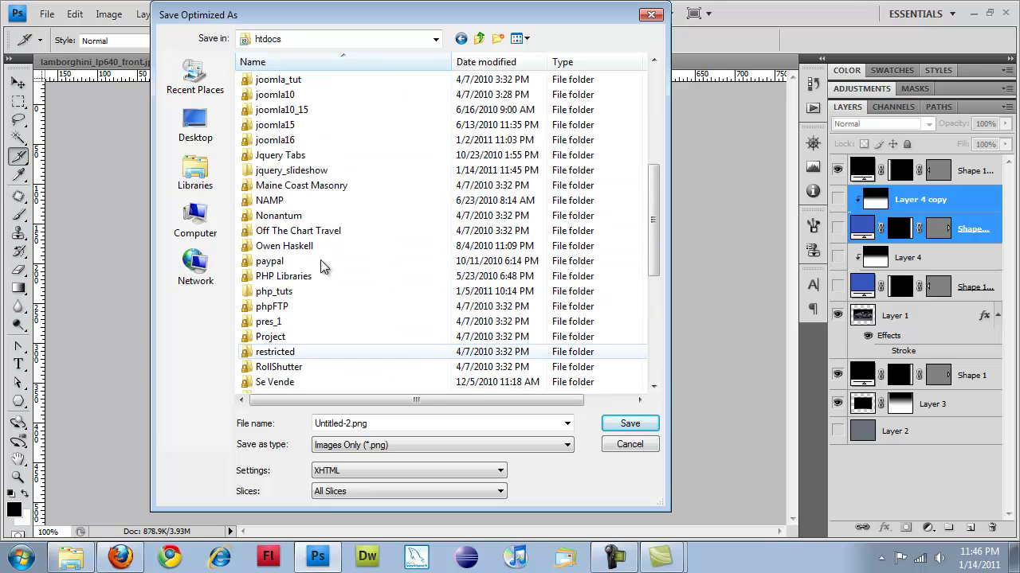
{"action": "left_click", "coordinate": [278, 172]}
{"action": "double_click", "coordinate": [278, 173]}
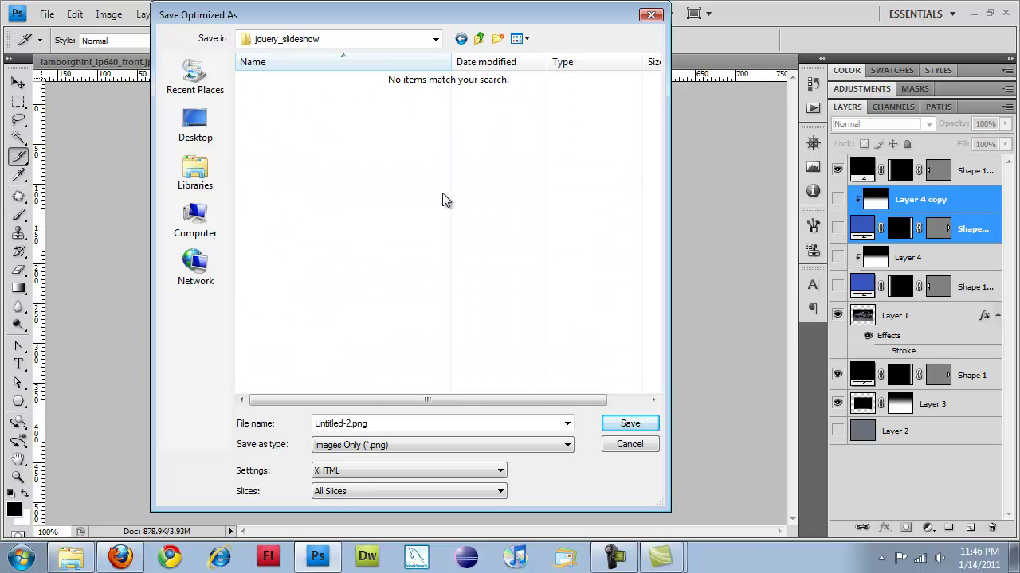
{"action": "left_click", "coordinate": [358, 491]}
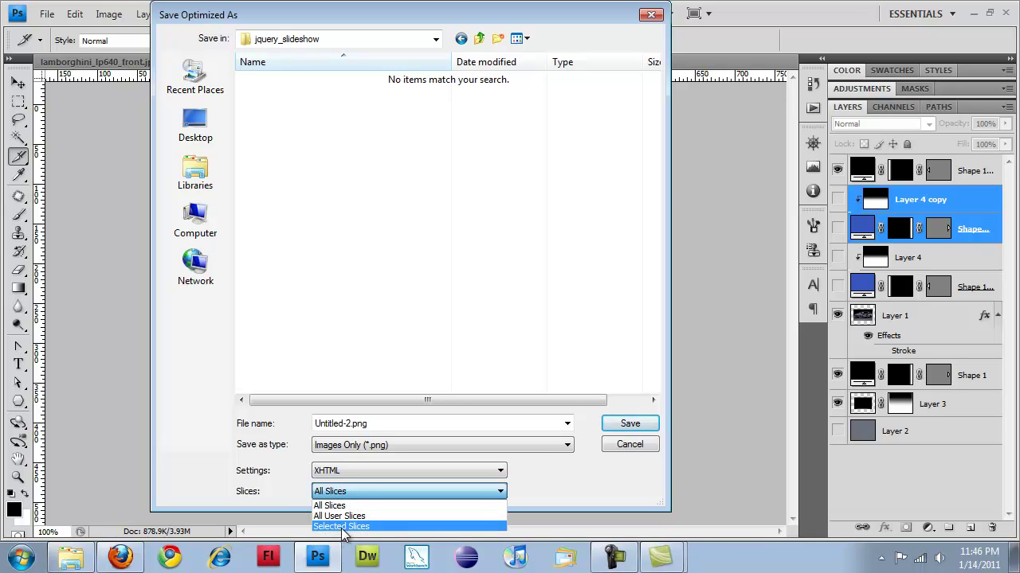
{"action": "left_click", "coordinate": [347, 528]}
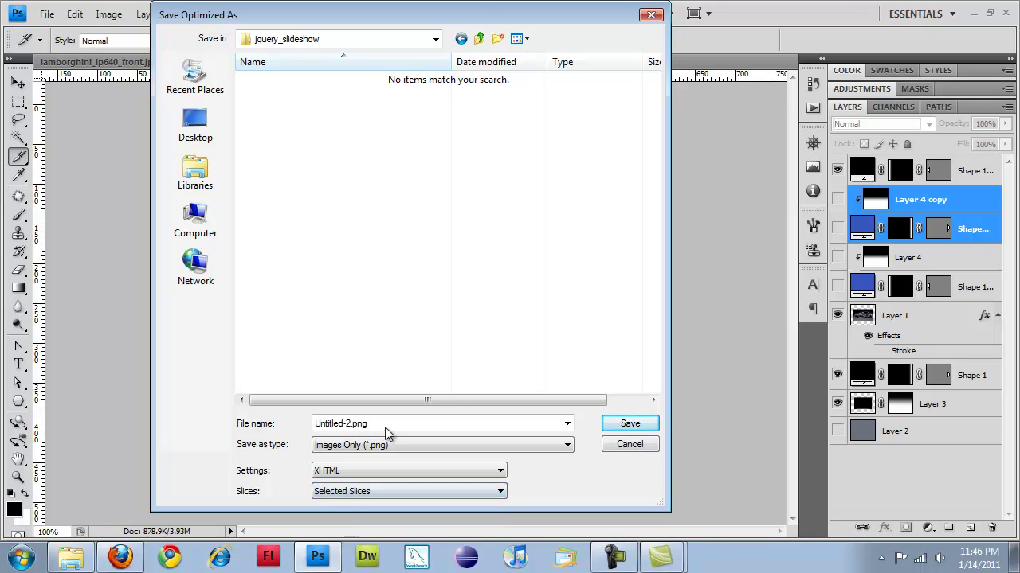
{"action": "left_click", "coordinate": [629, 424]}
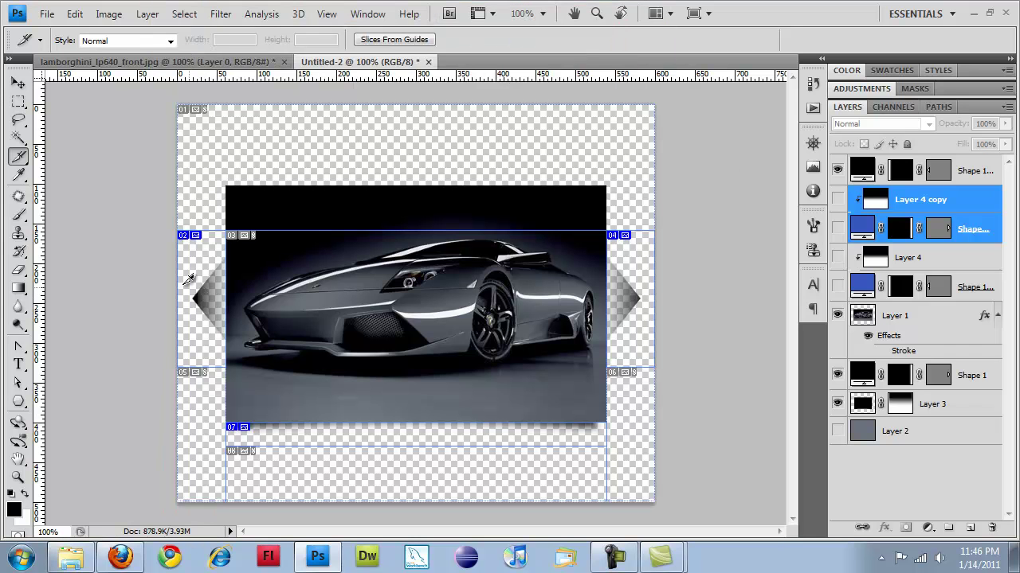
- Show the blue arrow layers, hide Shape 1 and drag it to the top of the layer stack
{"action": "left_click", "coordinate": [17, 83]}
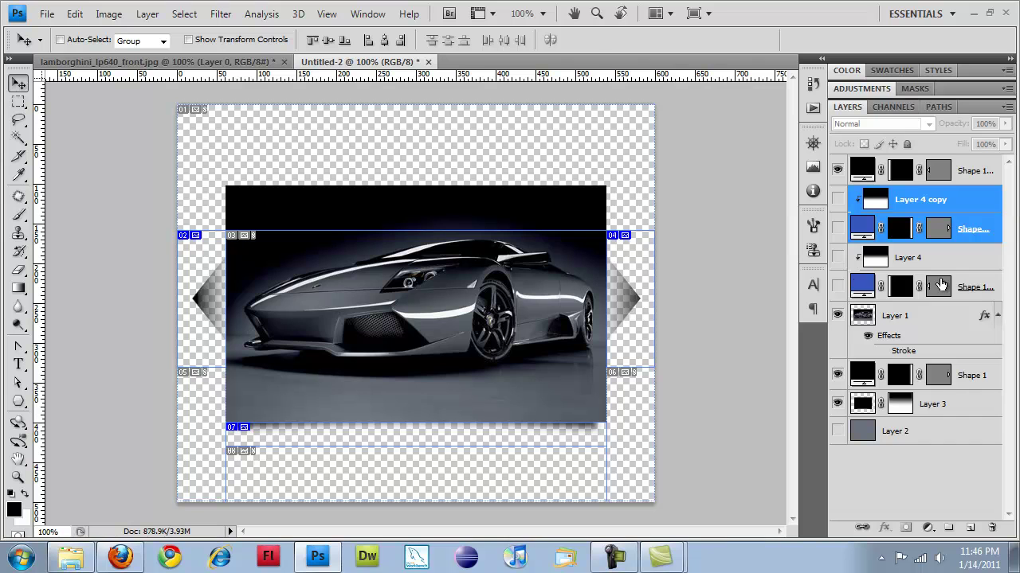
{"action": "left_click_drag", "start_coordinate": [837, 287], "coordinate": [841, 172]}
{"action": "left_click", "coordinate": [838, 171]}
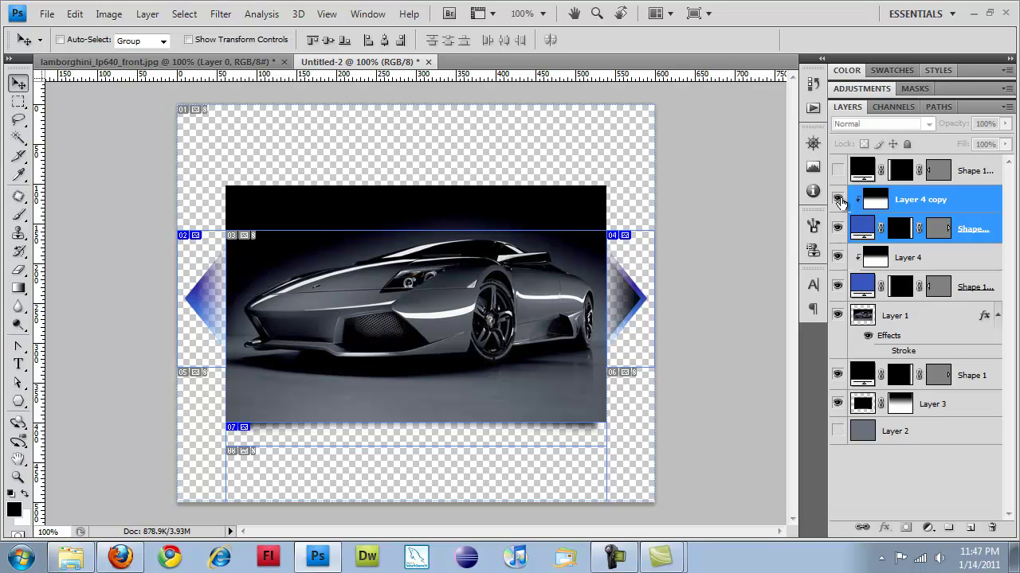
{"action": "left_click", "coordinate": [838, 377]}
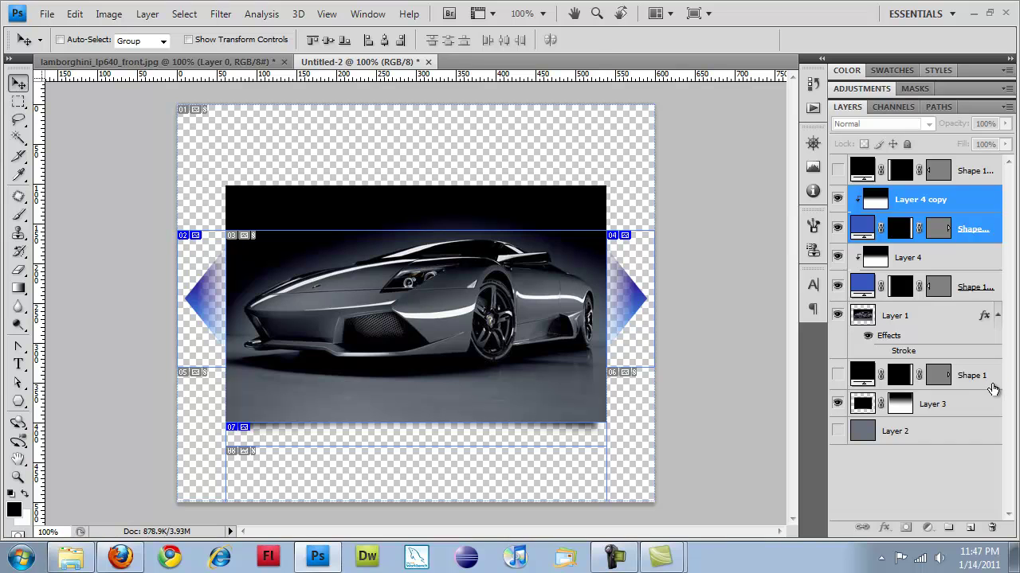
{"action": "left_click_drag", "start_coordinate": [992, 389], "coordinate": [856, 159]}
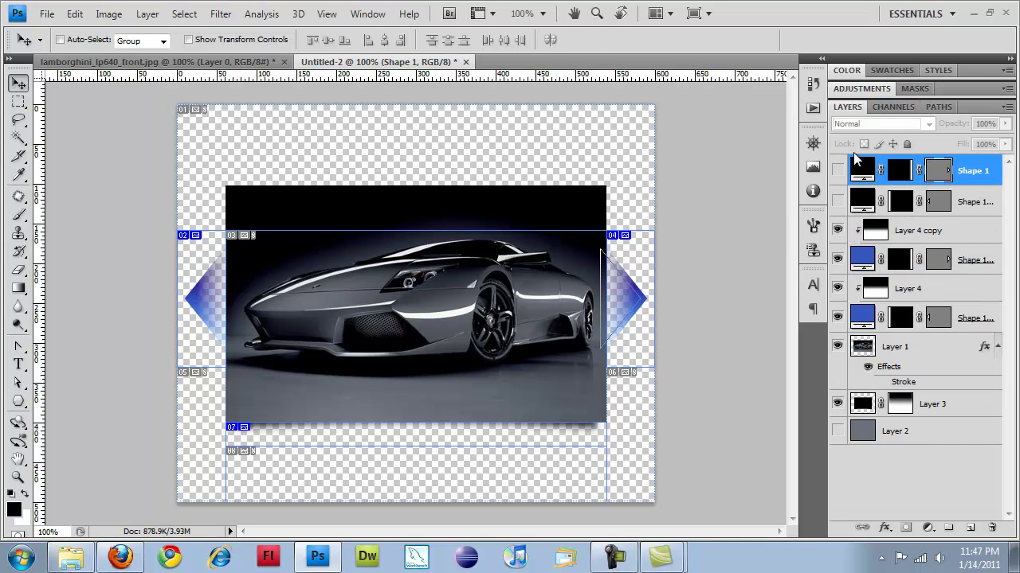
{"action": "left_click", "coordinate": [837, 171]}
{"action": "left_click", "coordinate": [838, 172]}
- In Save for Web, name the arrow slices left_arrow_blue and right_arrow_blue, then save them
{"action": "key", "text": "ctrl+alt+shift+s"}
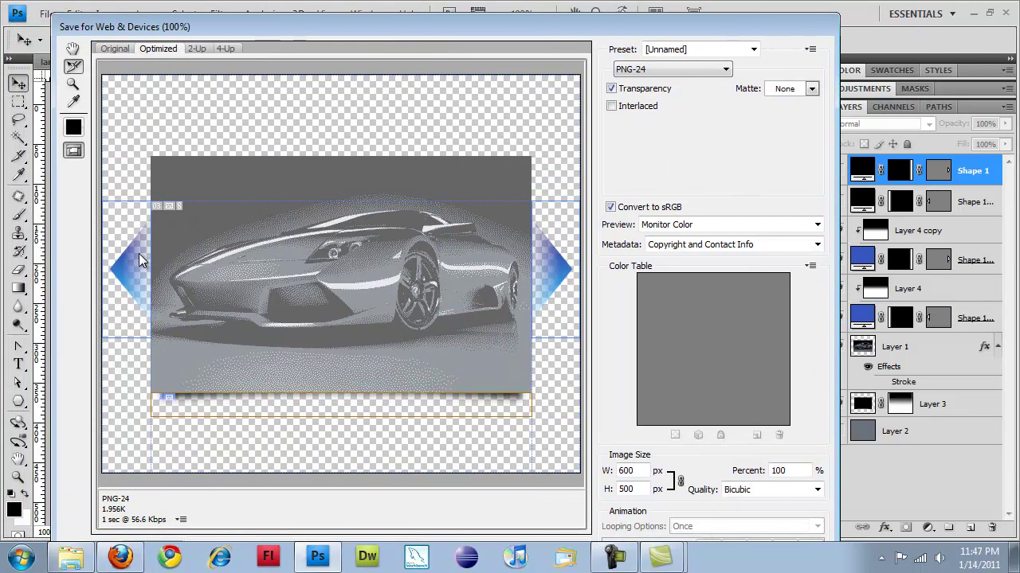
{"action": "left_click", "coordinate": [139, 254]}
{"action": "double_click", "coordinate": [138, 256]}
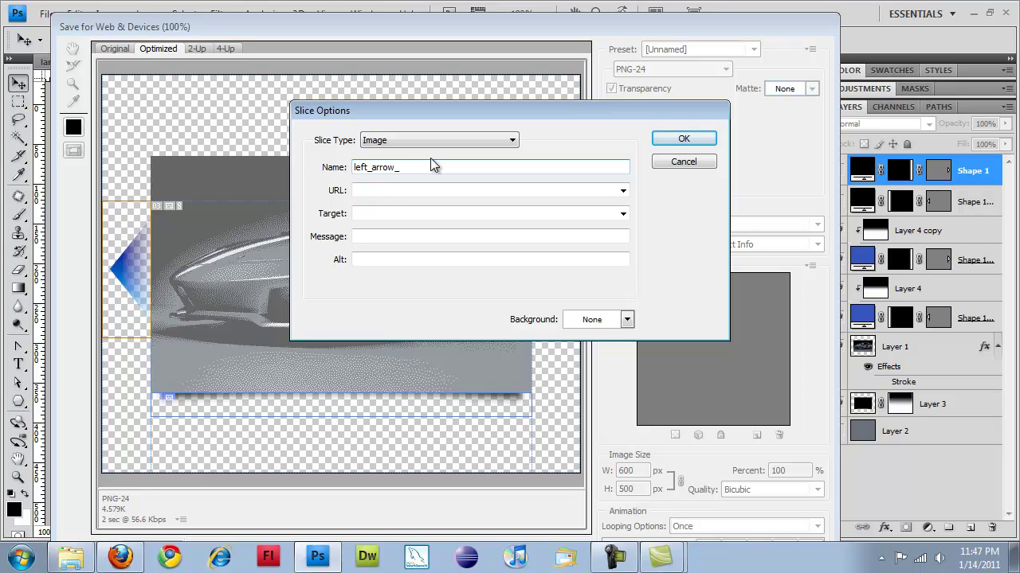
{"action": "left_click", "coordinate": [683, 139]}
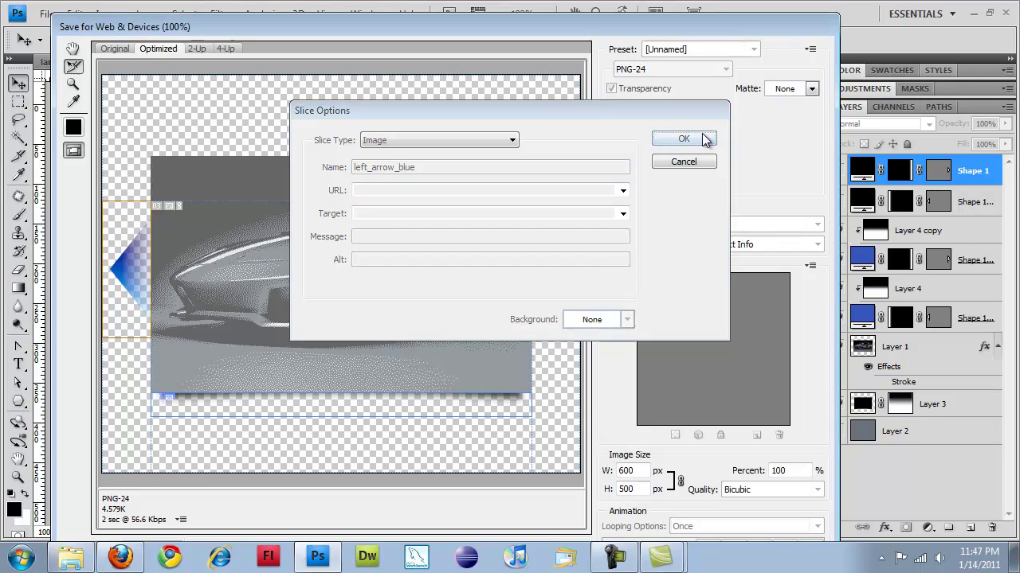
{"action": "double_click", "coordinate": [558, 267]}
{"action": "left_click", "coordinate": [426, 166]}
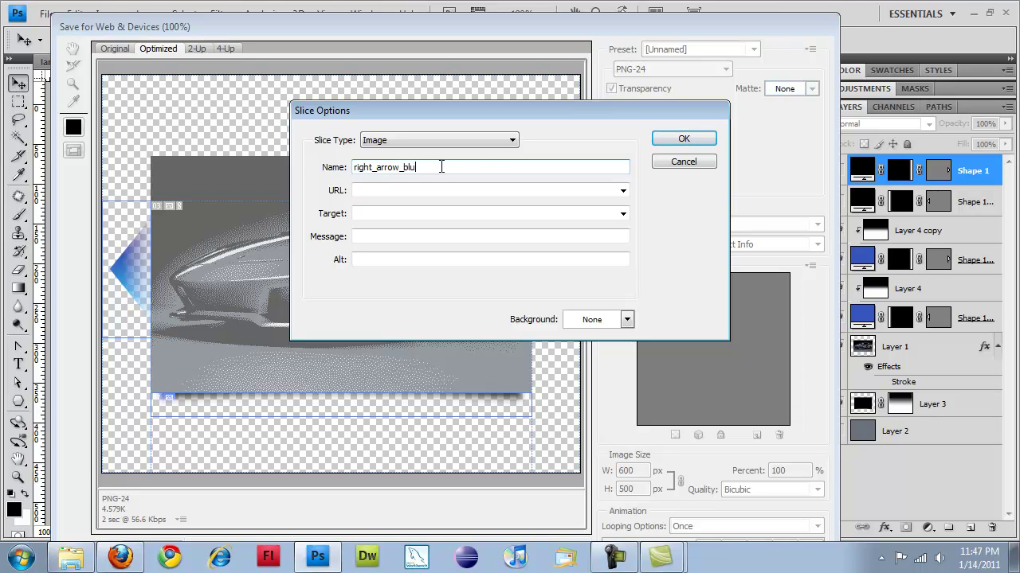
{"action": "left_click", "coordinate": [659, 136]}
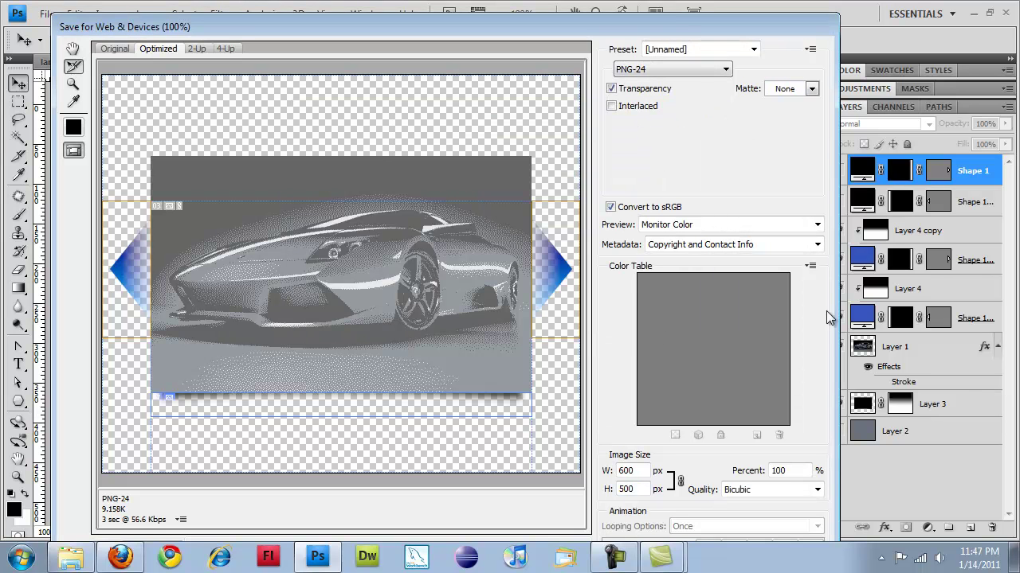
{"action": "key", "text": "Escape"}
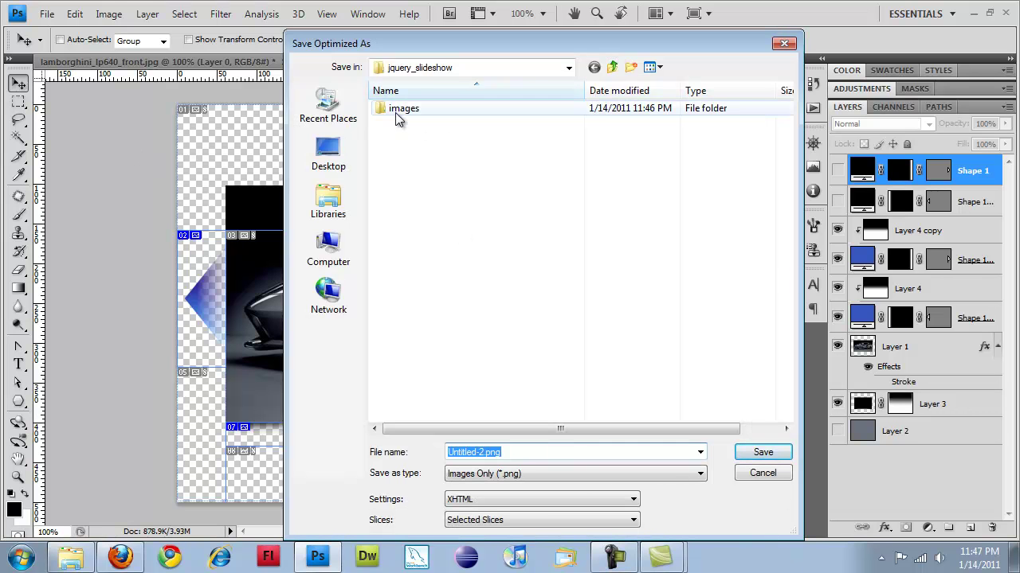
{"action": "left_click", "coordinate": [765, 451]}
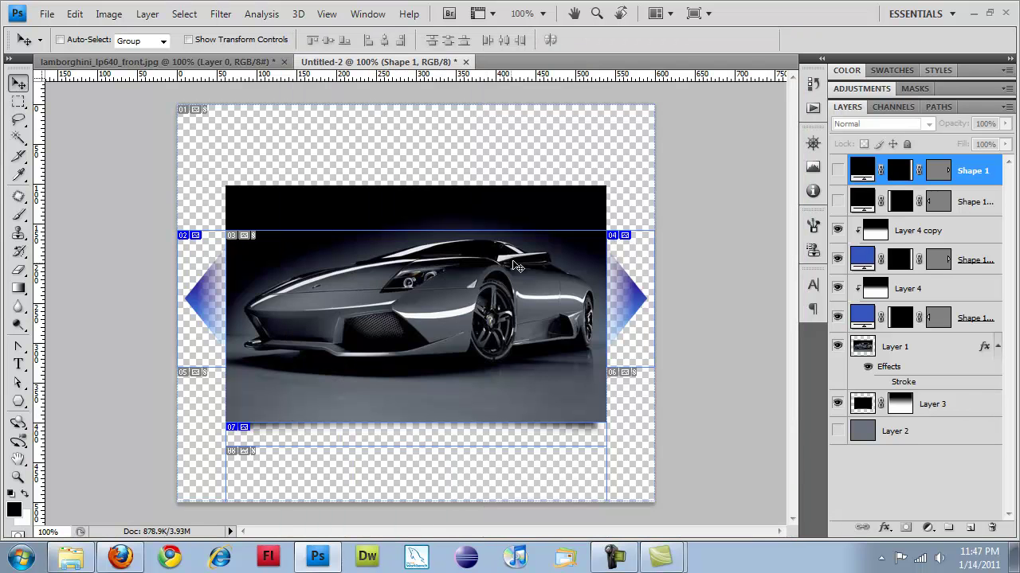
- Check the exported PNGs in htdocs/jquery_slideshow/images in Explorer, then return to Photoshop
{"action": "left_click", "coordinate": [71, 558]}
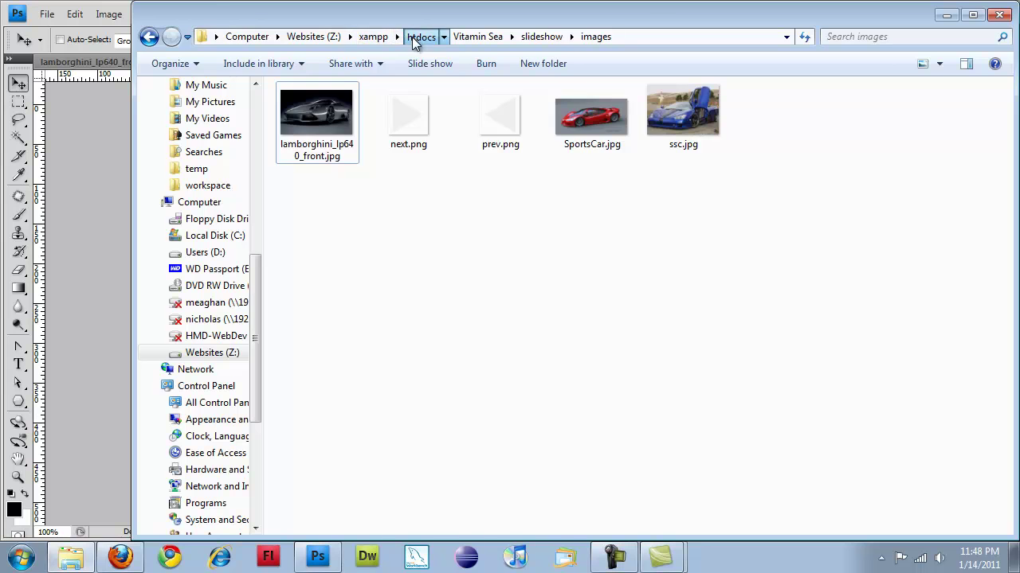
{"action": "left_click", "coordinate": [412, 37]}
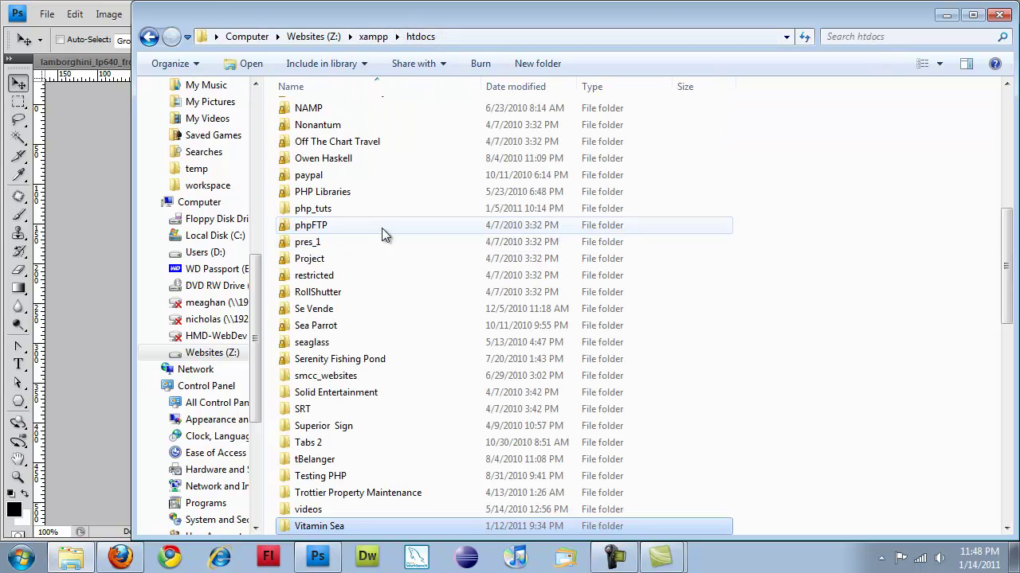
{"action": "left_click", "coordinate": [326, 241]}
{"action": "scroll", "coordinate": [327, 239], "scroll_direction": "up", "scroll_amount": 4}
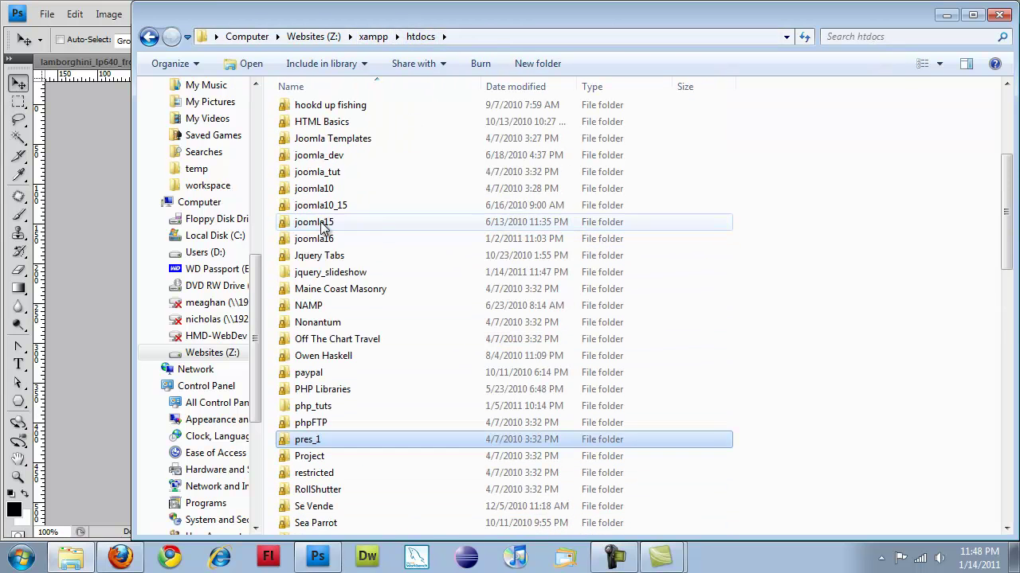
{"action": "double_click", "coordinate": [322, 269]}
{"action": "double_click", "coordinate": [317, 109]}
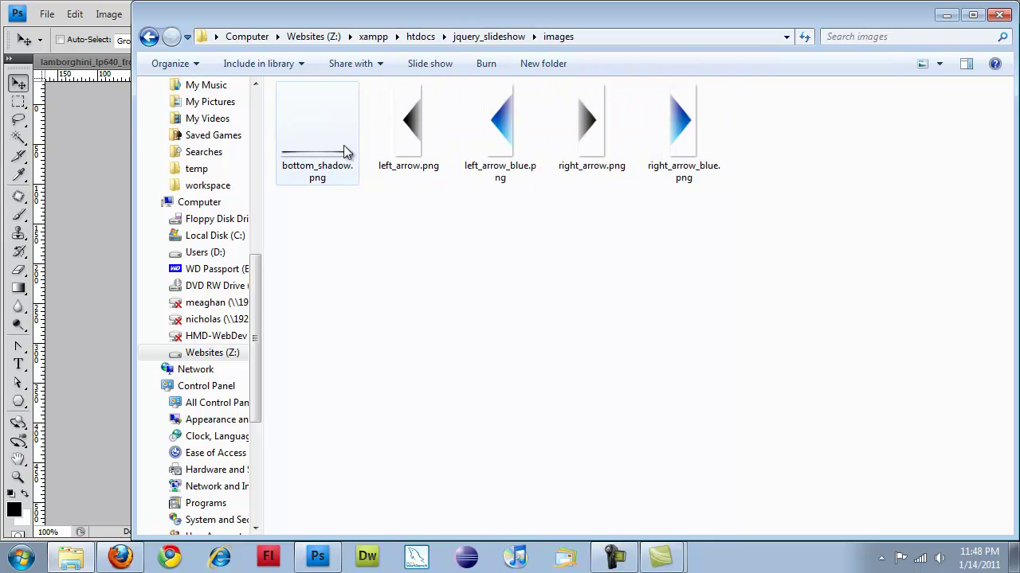
{"action": "key", "text": "alt+Tab"}
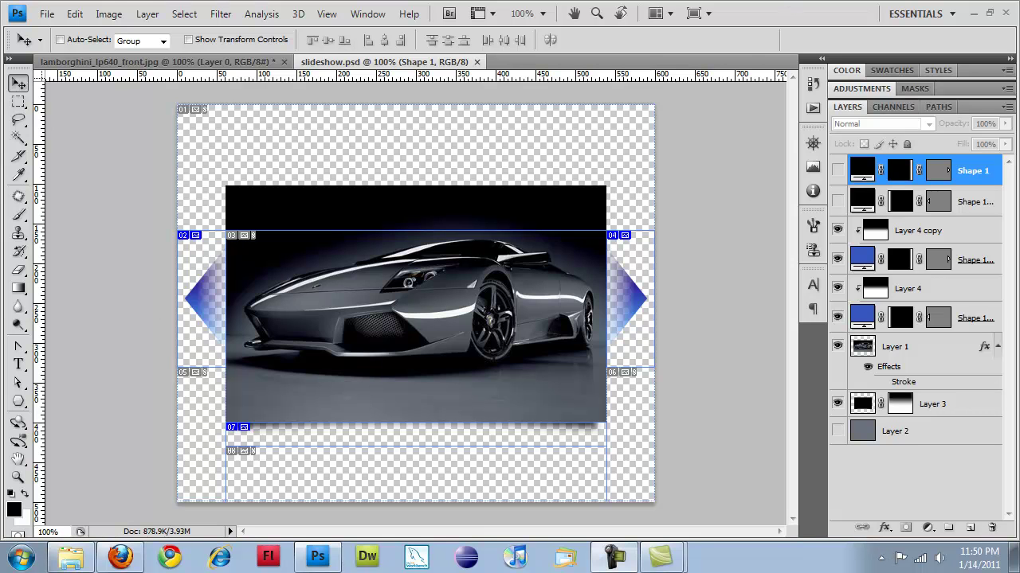
- Exit Photoshop without saving changes to the lamborghini photo or Untitled-1
{"action": "left_click", "coordinate": [1005, 13]}
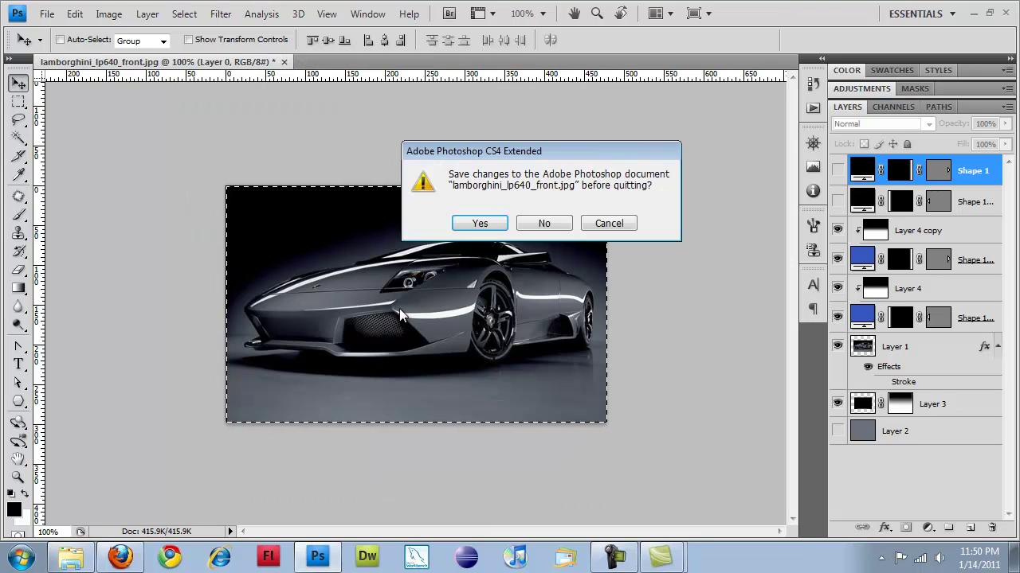
{"action": "left_click", "coordinate": [528, 223]}
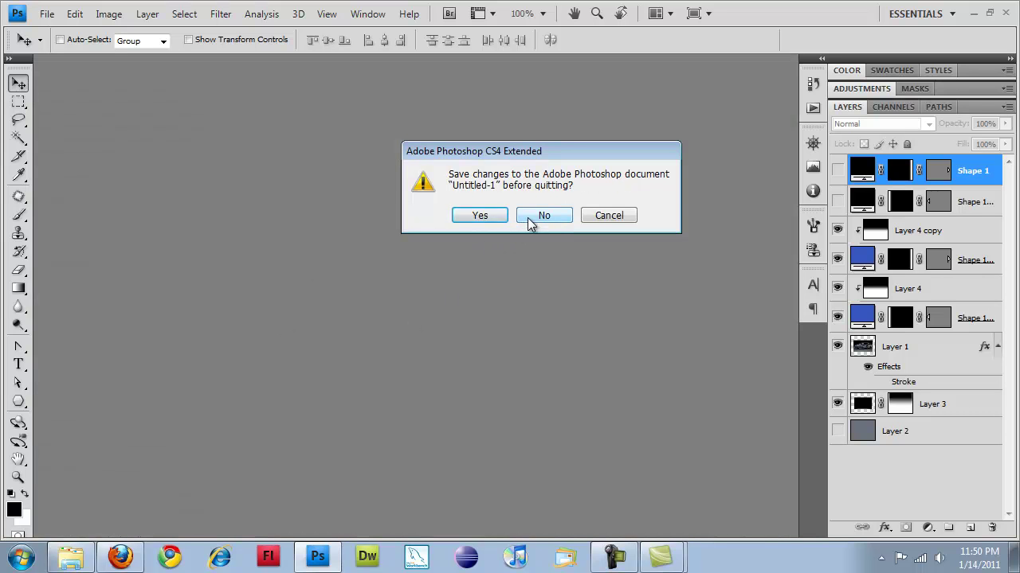
{"action": "left_click", "coordinate": [542, 221]}
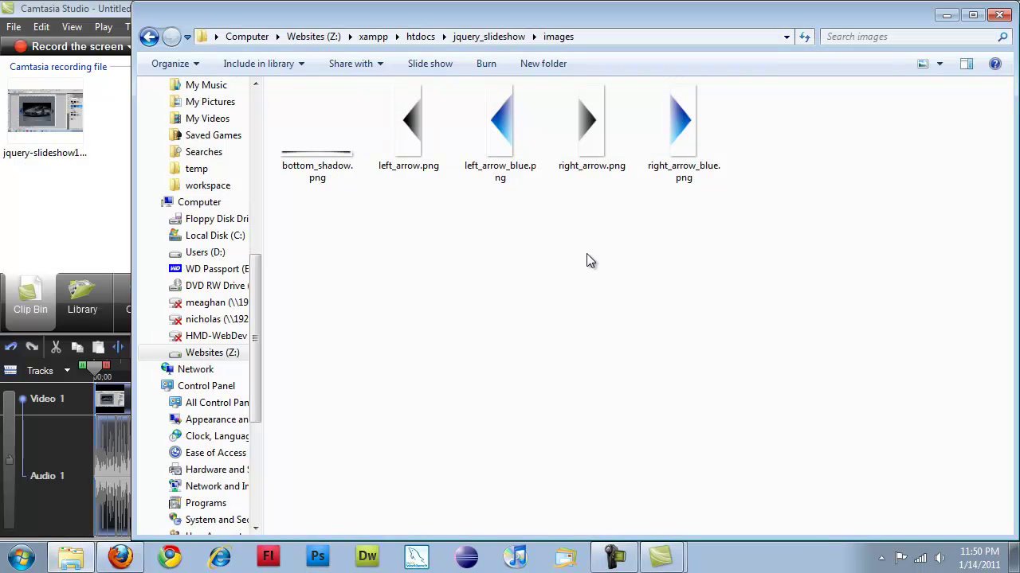
- Launch Dreamweaver maximized and create a new blank HTML page
{"action": "left_click", "coordinate": [364, 556]}
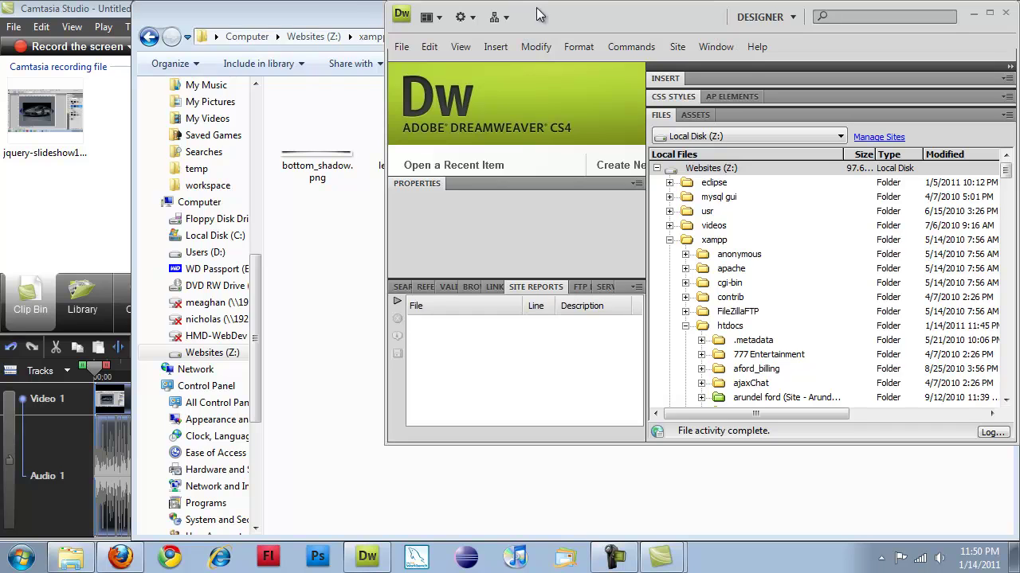
{"action": "left_click_drag", "start_coordinate": [506, 10], "coordinate": [314, 26]}
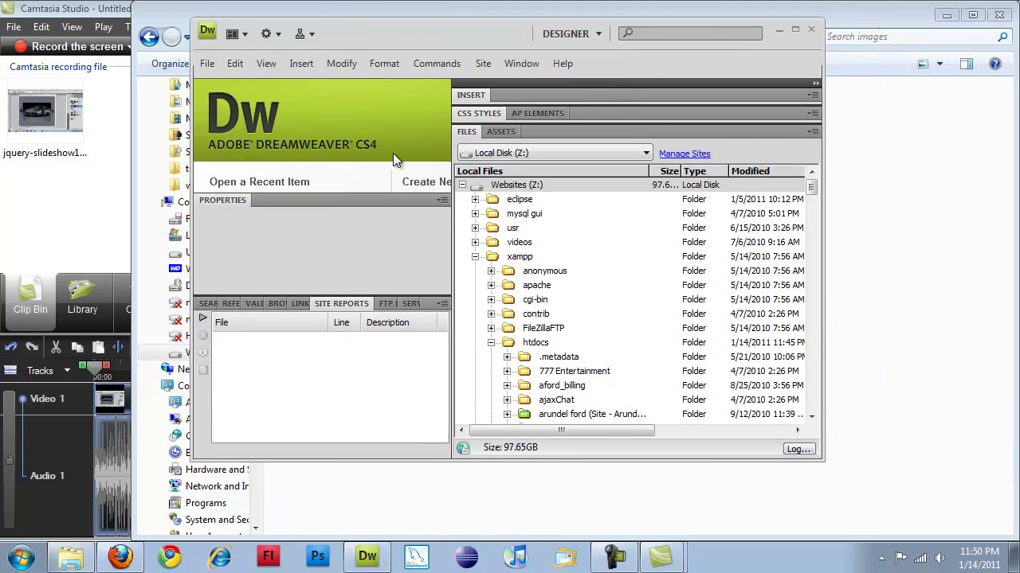
{"action": "left_click", "coordinate": [795, 29]}
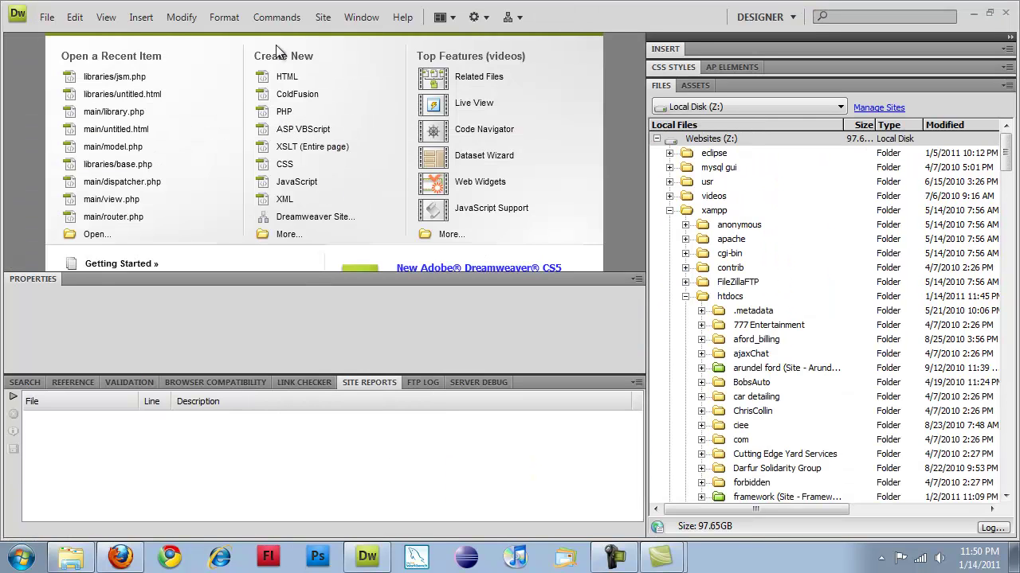
{"action": "left_click", "coordinate": [286, 77]}
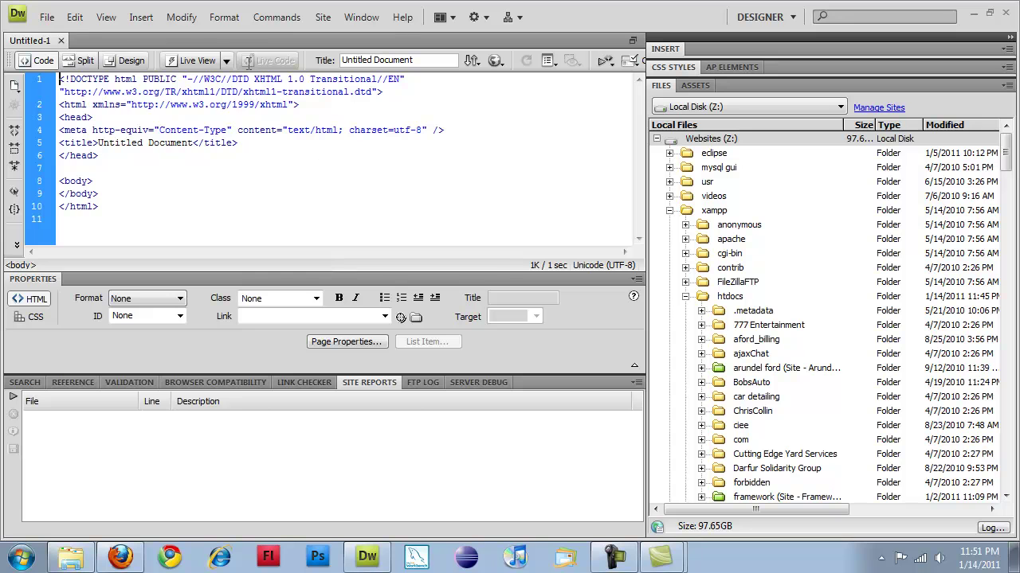
- Save the page as index.html in htdocs/jquery_slideshow
{"action": "left_click", "coordinate": [47, 16]}
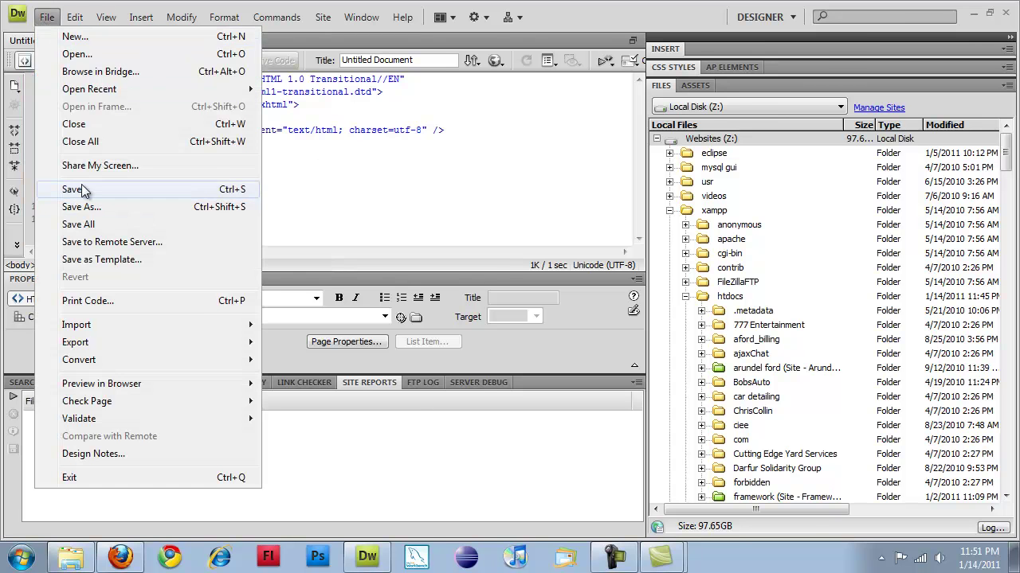
{"action": "left_click", "coordinate": [81, 189]}
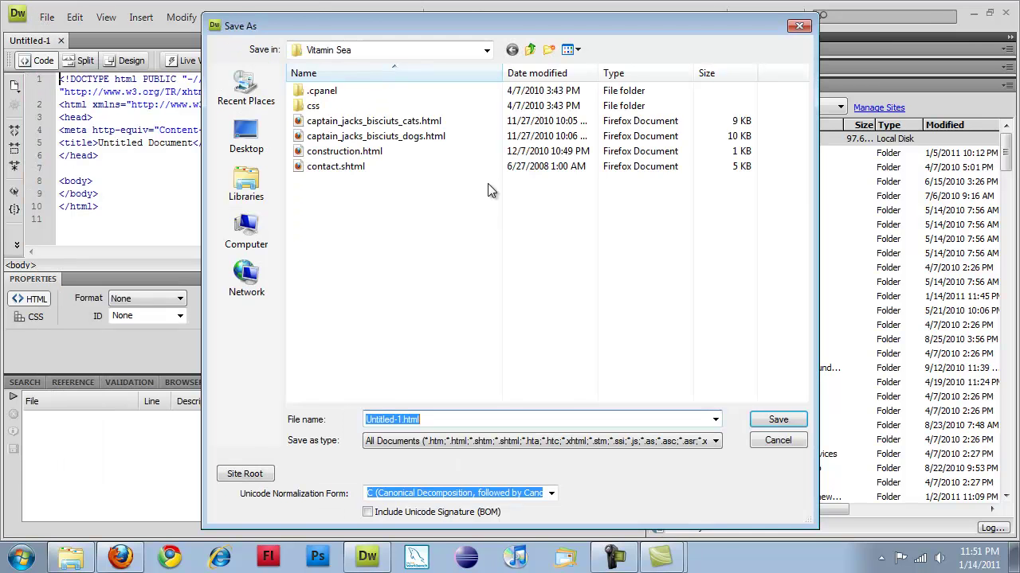
{"action": "left_click", "coordinate": [530, 49]}
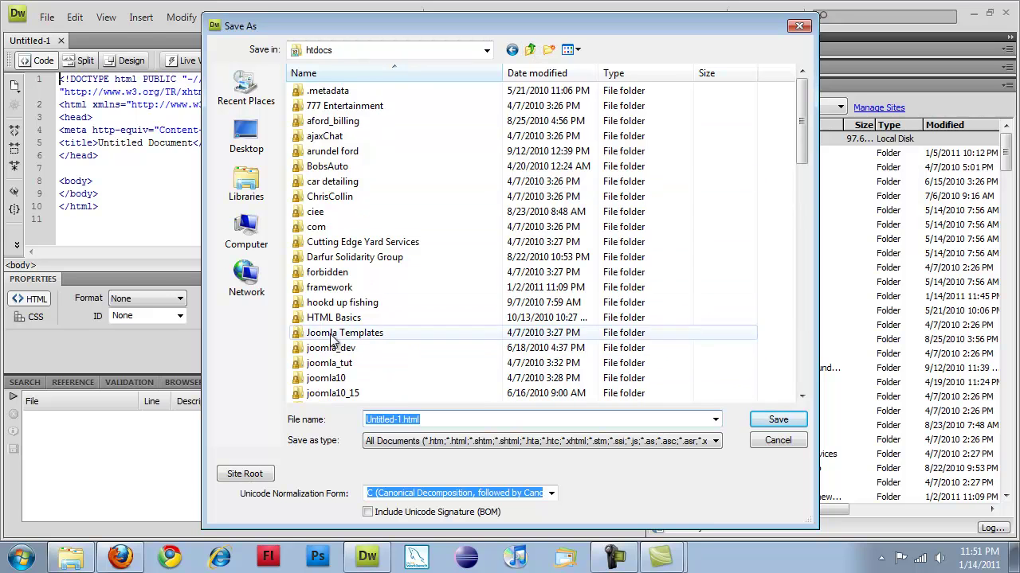
{"action": "left_click", "coordinate": [328, 393]}
{"action": "scroll", "coordinate": [330, 375], "scroll_direction": "down", "scroll_amount": 2}
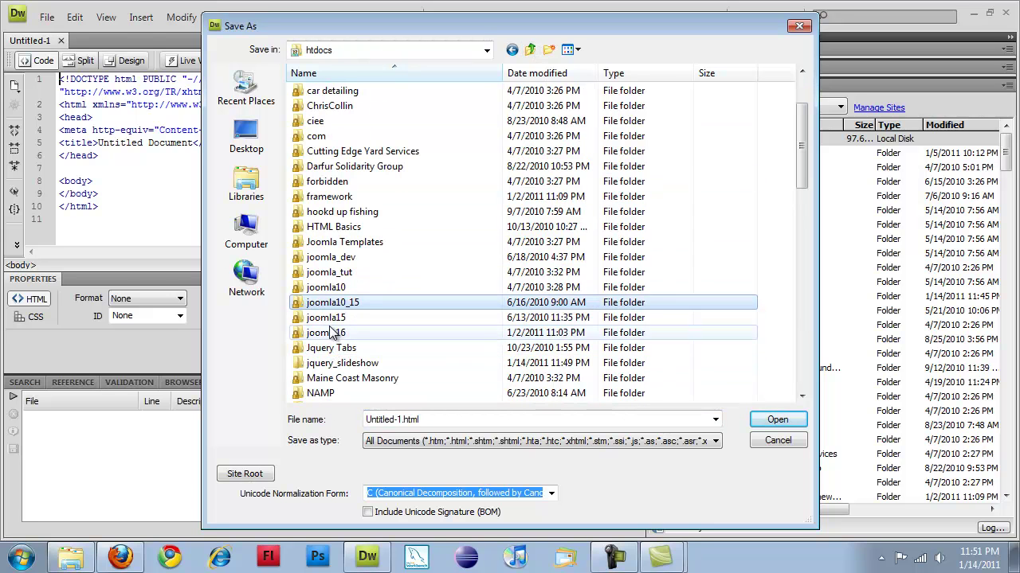
{"action": "double_click", "coordinate": [335, 363]}
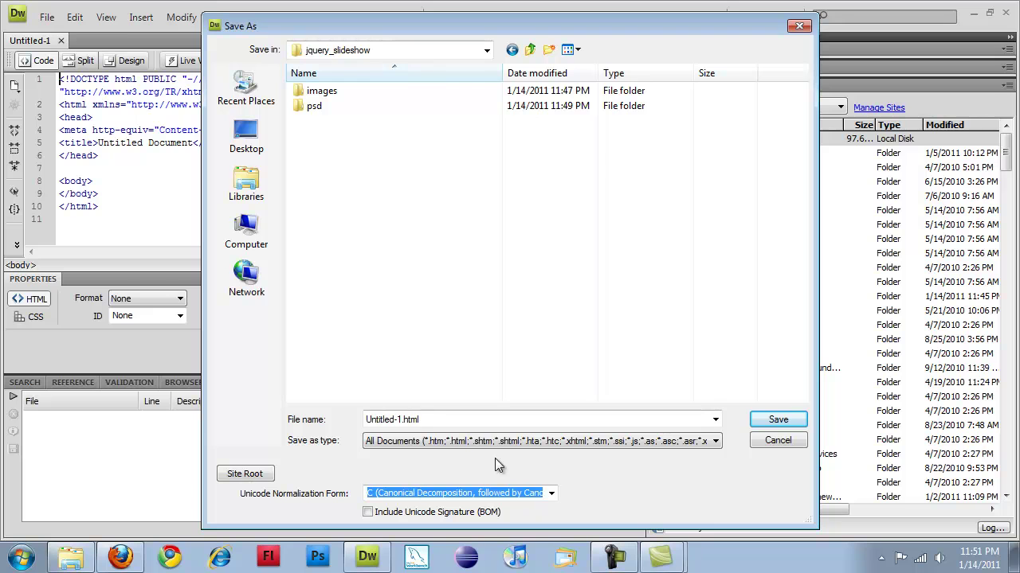
{"action": "left_click", "coordinate": [444, 420]}
{"action": "type", "text": "inde"}
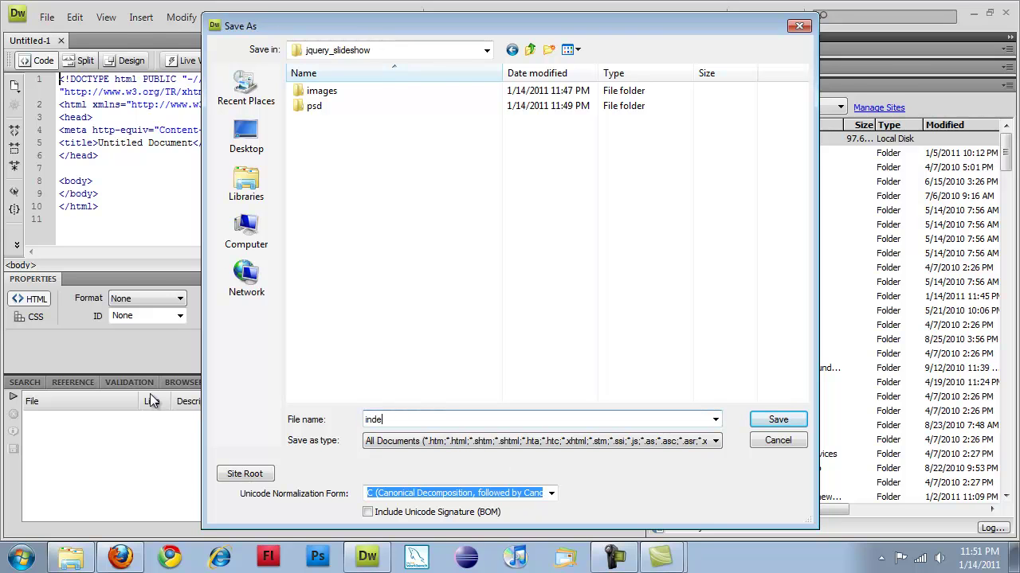
{"action": "type", "text": "x.html"}
{"action": "key", "text": "Return"}
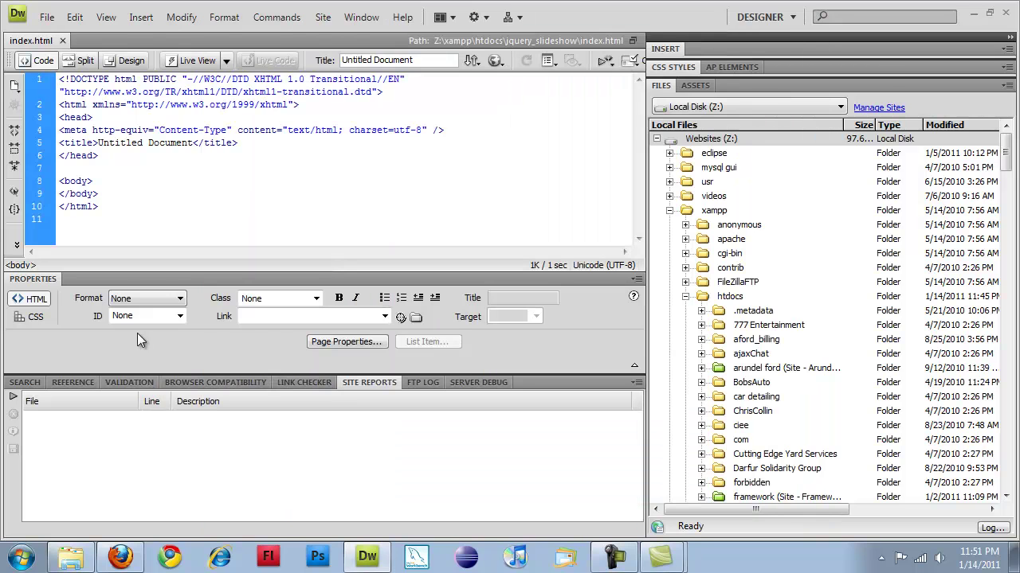
- Paste the Google jsapi script loading jQuery 1.4.3 after the title line
{"action": "left_click", "coordinate": [240, 147]}
{"action": "key", "text": "Return"}
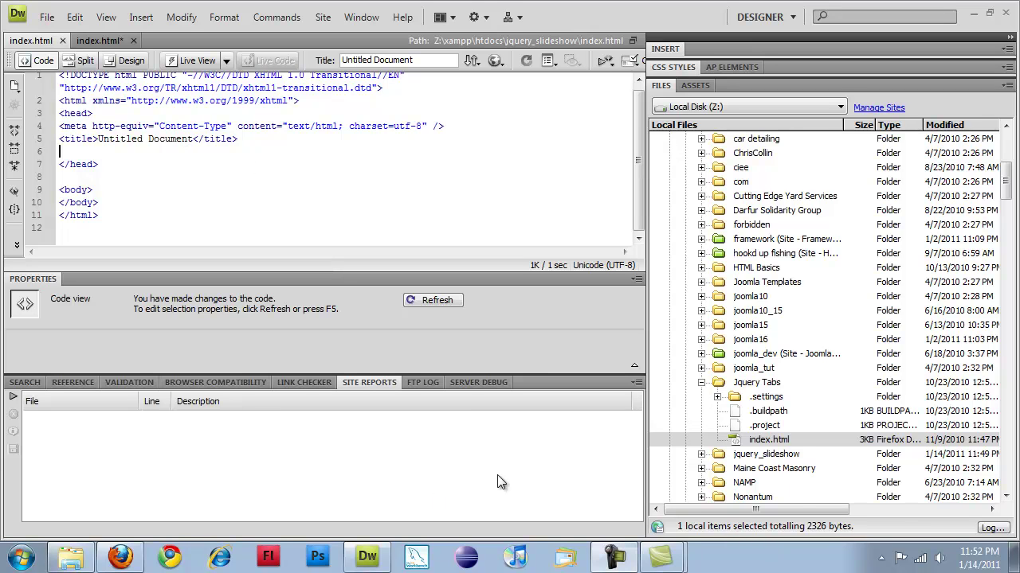
{"action": "left_click", "coordinate": [134, 152]}
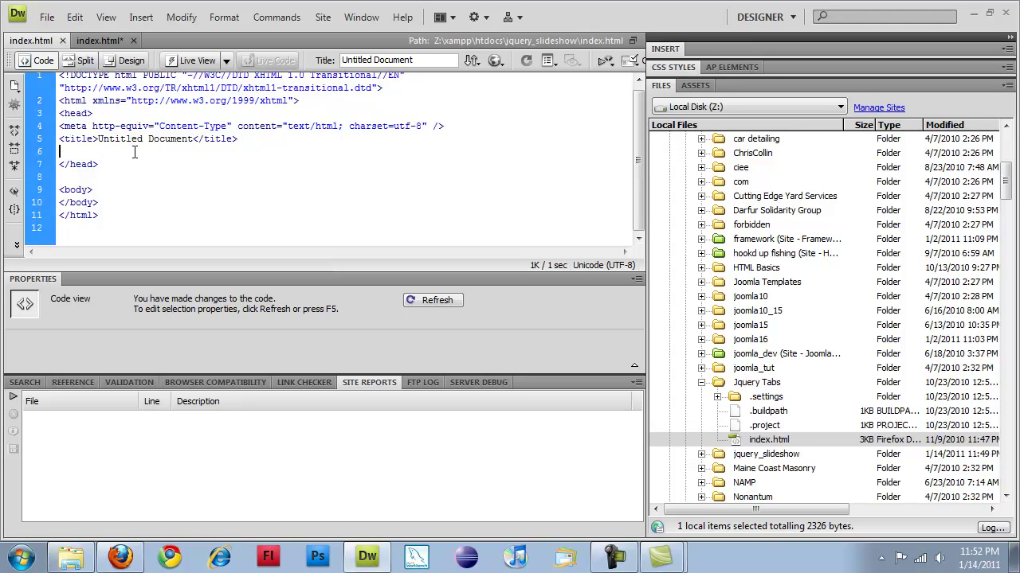
{"action": "type", "text": "<script type=\"text/javascript\" src=\"http://www.google.com/jsapi\"></script> <script type=\"text/javascript\"> google.load('jquery','1.4.3');  google.setOnLoadCallback(function() \t{ \t \t});  </script>"}
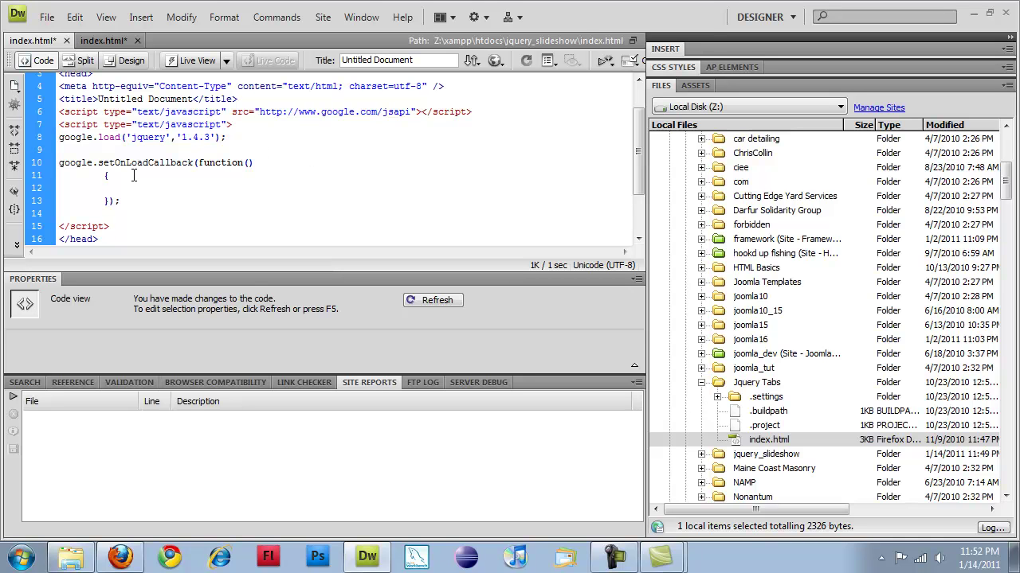
- Add an alert('HELLO! jquery') call inside the onload callback and save index.html
{"action": "left_click", "coordinate": [282, 177]}
{"action": "key", "text": "Return"}
{"action": "key", "text": "Return"}
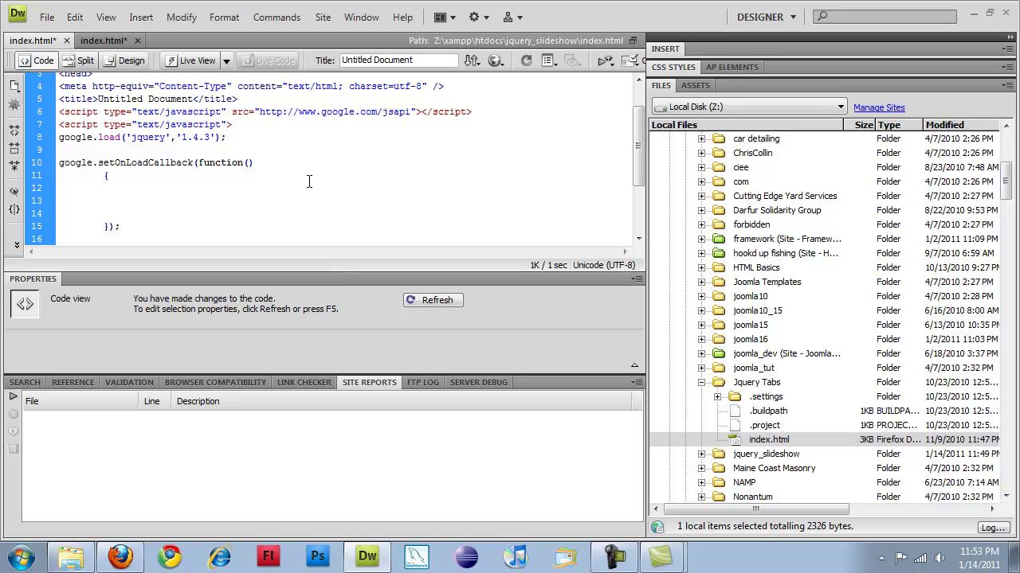
{"action": "type", "text": "Aler"}
{"action": "key", "text": "BackSpace"}
{"action": "key", "text": "BackSpace"}
{"action": "key", "text": "BackSpace"}
{"action": "type", "text": "lert("}
{"action": "type", "text": "\""}
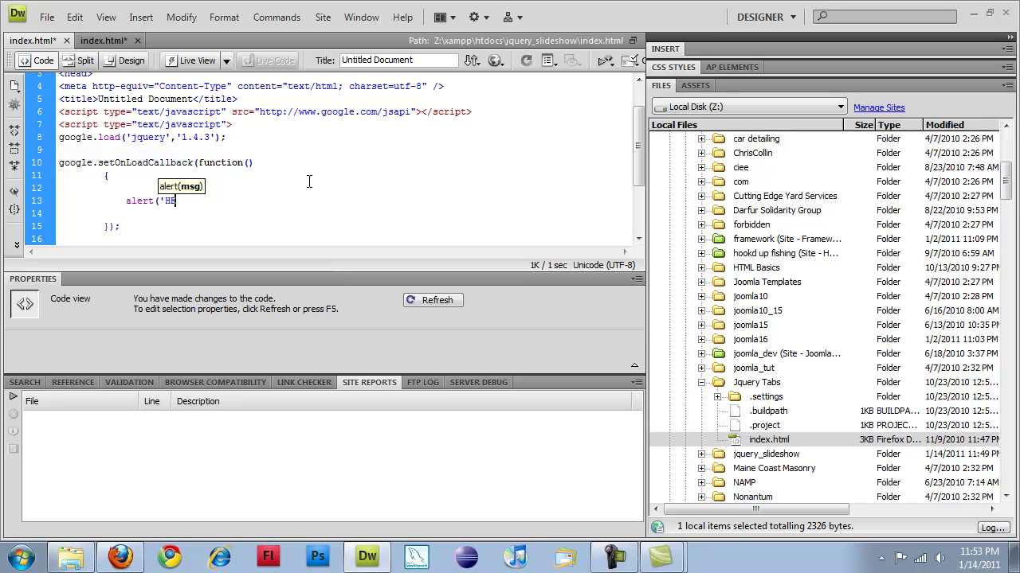
{"action": "type", "text": "HELLO "}
{"action": "type", "text": " jquery');"}
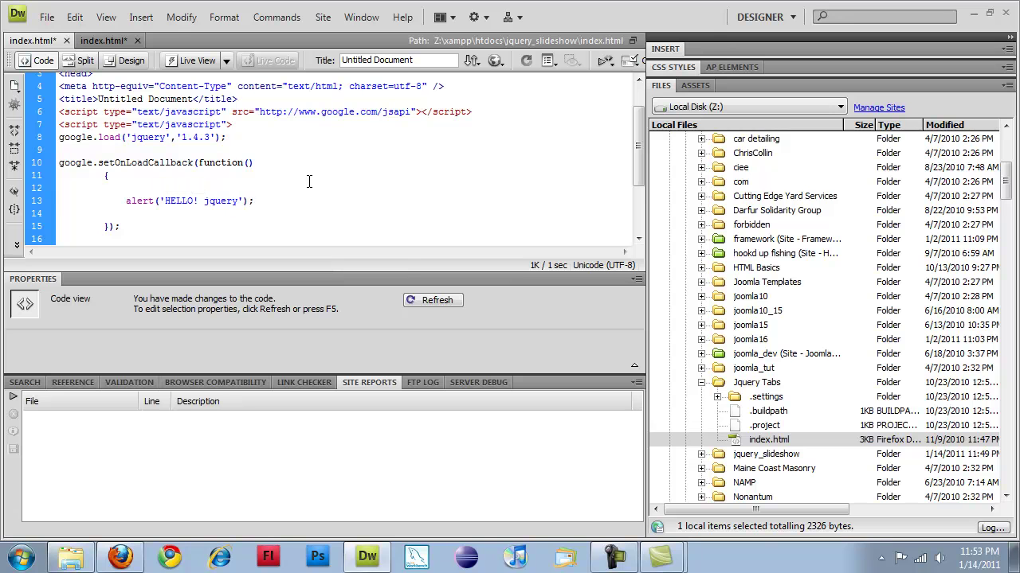
{"action": "scroll", "coordinate": [309, 181], "scroll_direction": "down", "scroll_amount": 1}
{"action": "key", "text": "ctrl+s"}
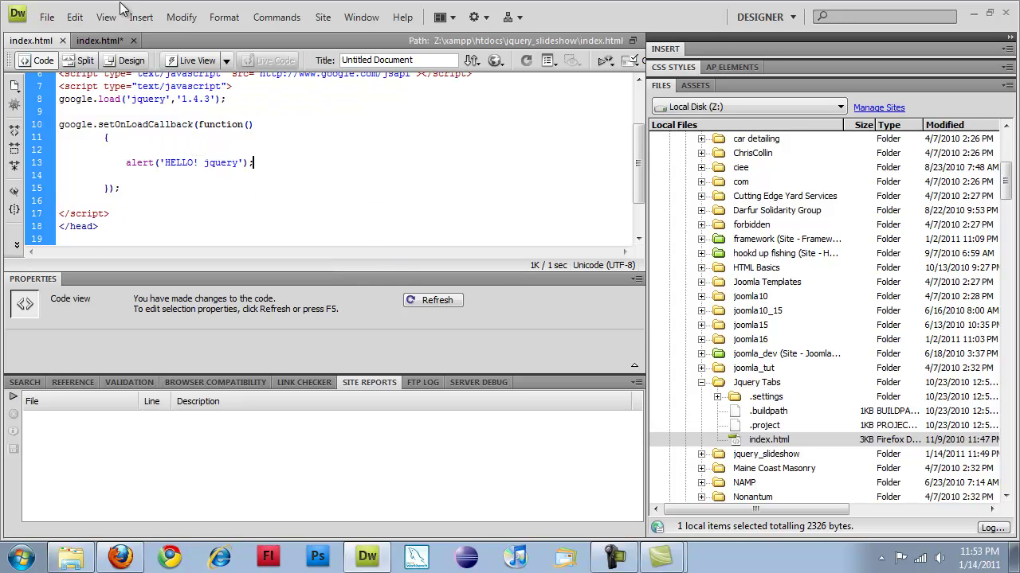
{"action": "key", "text": "alt+Tab"}
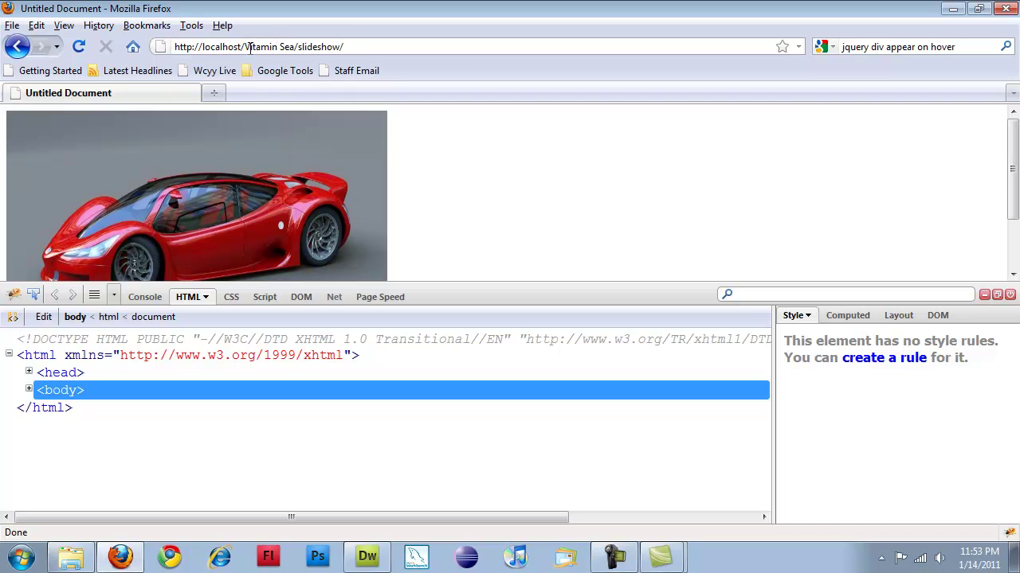
{"action": "left_click_drag", "start_coordinate": [247, 47], "coordinate": [460, 63]}
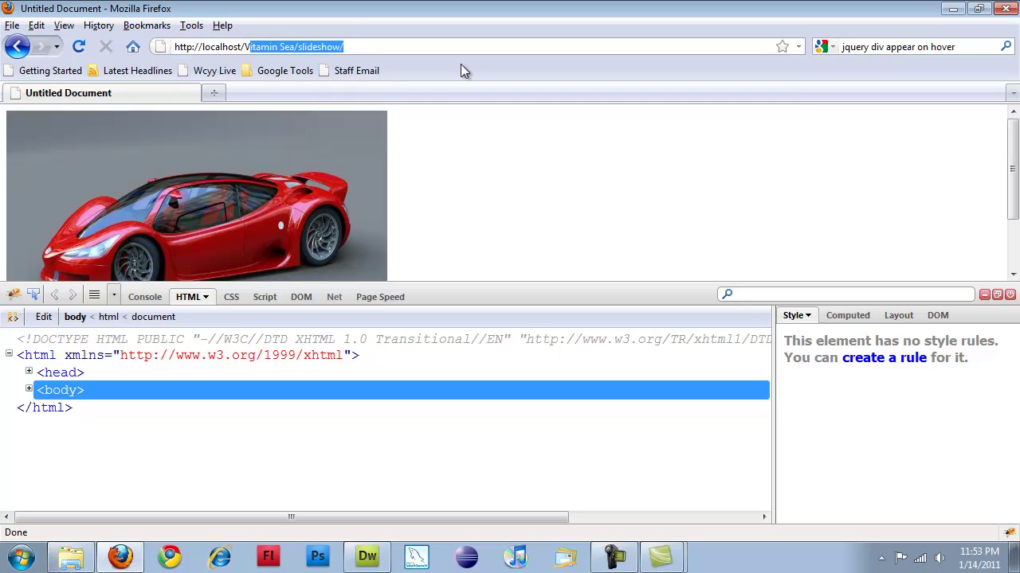
{"action": "key", "text": "BackSpace"}
{"action": "left_click", "coordinate": [1009, 295]}
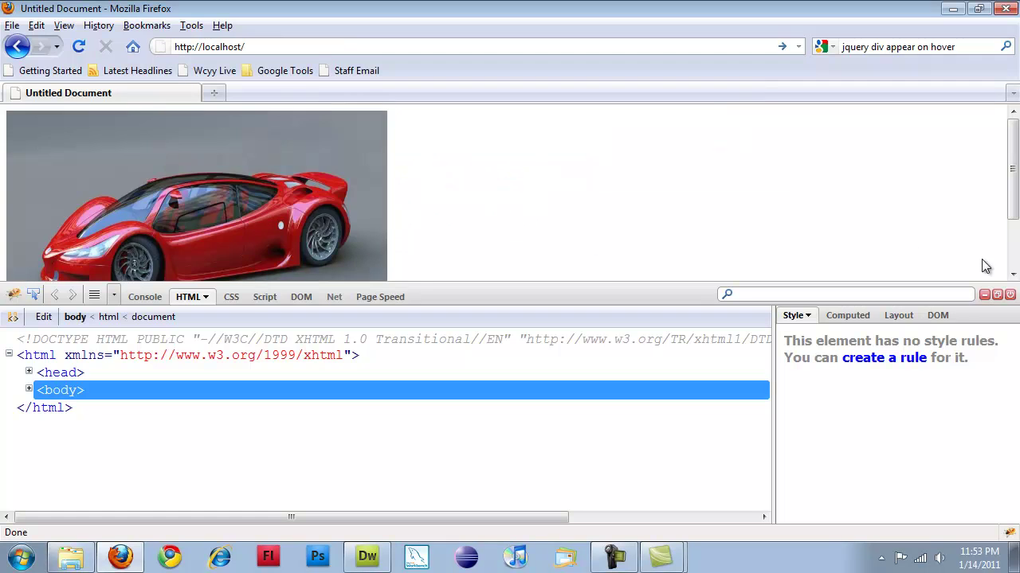
{"action": "left_click", "coordinate": [1009, 294]}
{"action": "left_click", "coordinate": [273, 47]}
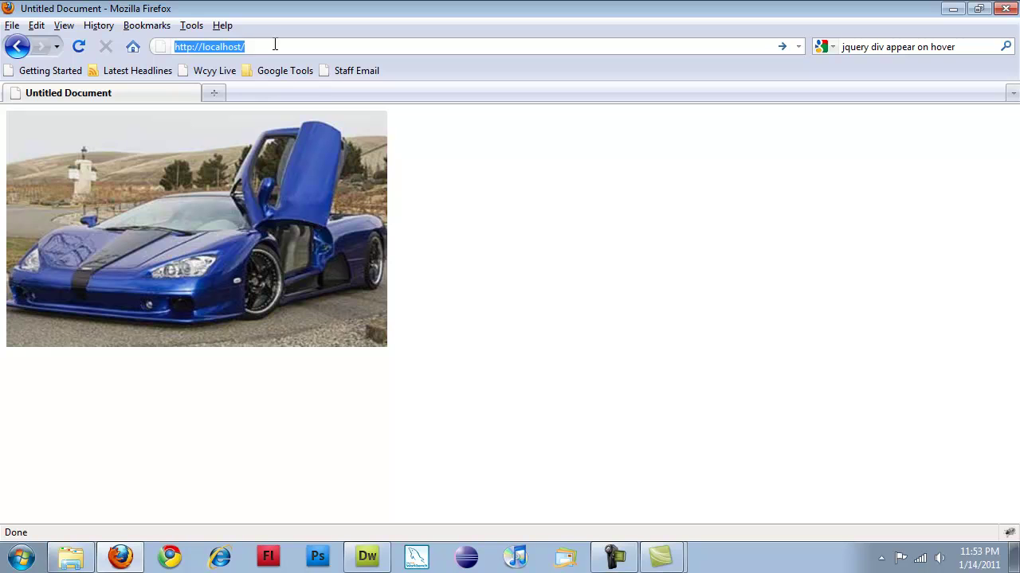
{"action": "left_click", "coordinate": [273, 47]}
{"action": "type", "text": "jquery"}
{"action": "key", "text": "BackSpace"}
{"action": "key", "text": "BackSpace"}
{"action": "key", "text": "BackSpace"}
{"action": "key", "text": "BackSpace"}
{"action": "key", "text": "BackSpace"}
{"action": "key", "text": "BackSpace"}
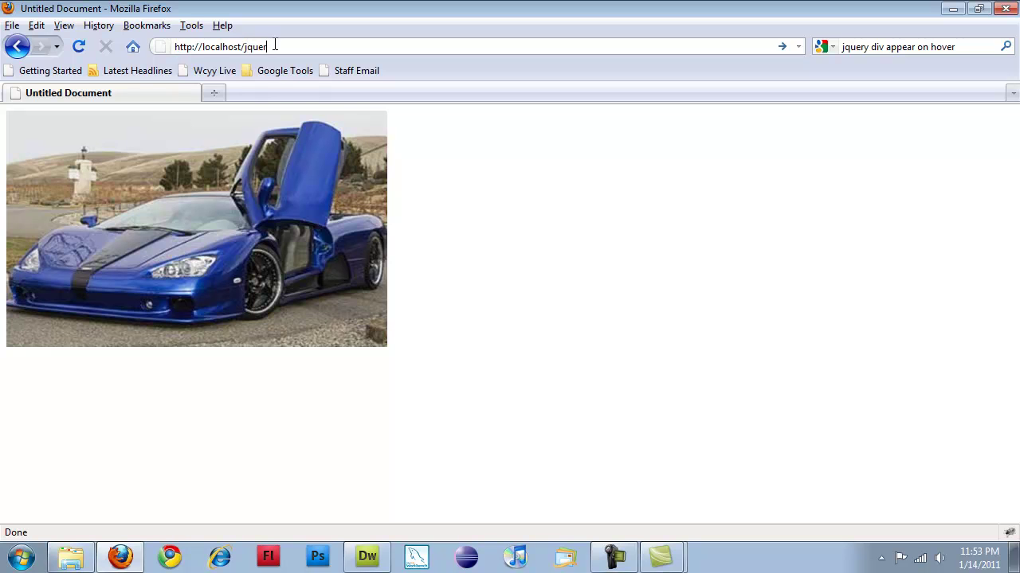
{"action": "key", "text": "Return"}
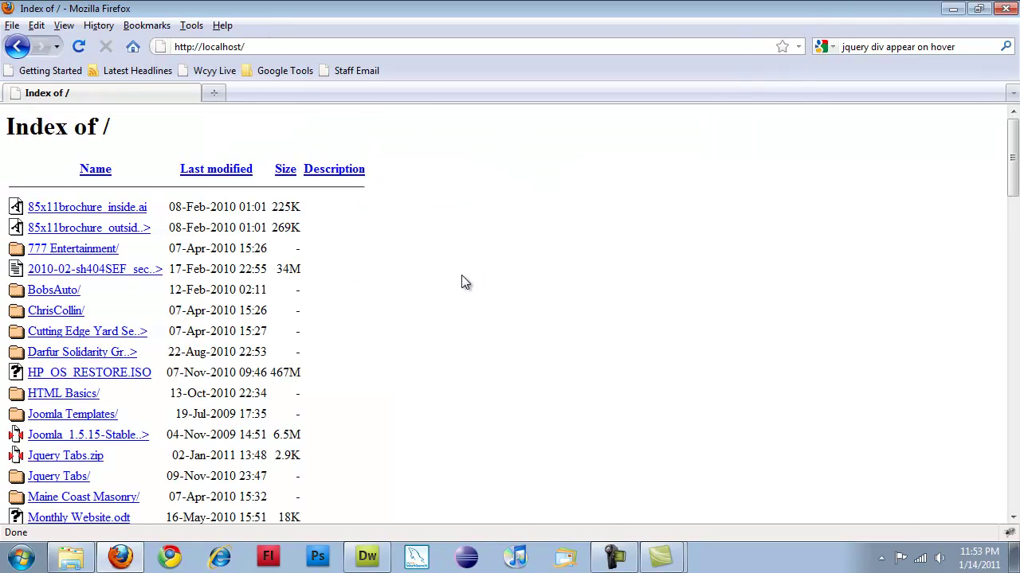
- Scroll the Index of / listing and open the jquery_slideshow folder
{"action": "scroll", "coordinate": [399, 303], "scroll_direction": "down", "scroll_amount": 3}
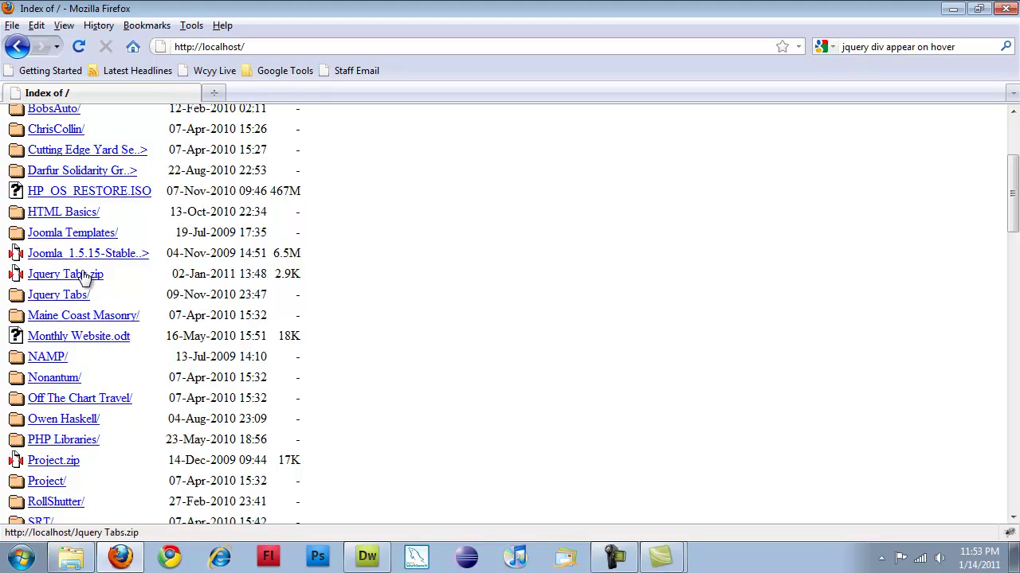
{"action": "scroll", "coordinate": [71, 334], "scroll_direction": "down", "scroll_amount": 9}
{"action": "scroll", "coordinate": [70, 343], "scroll_direction": "down", "scroll_amount": 7}
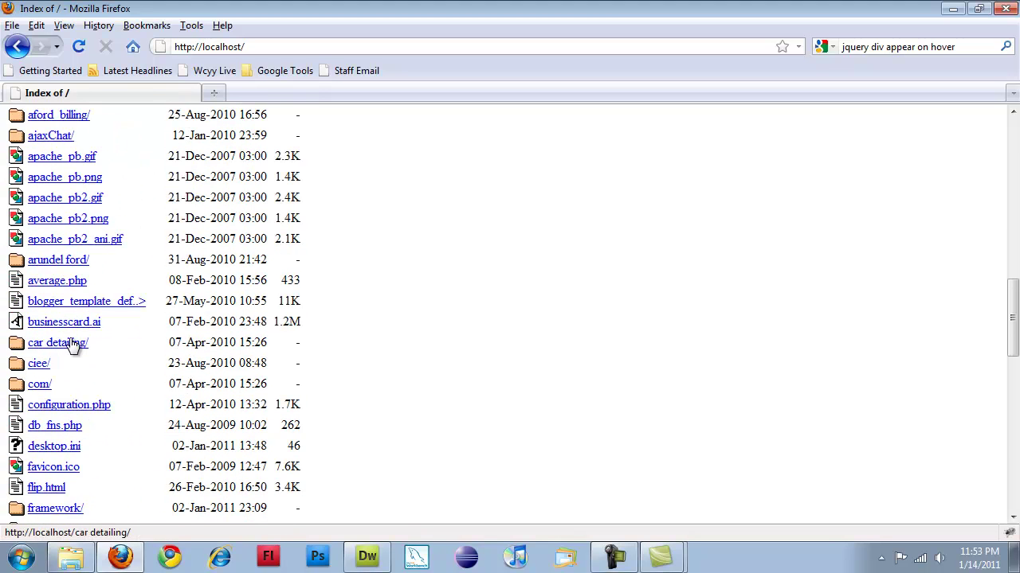
{"action": "scroll", "coordinate": [80, 345], "scroll_direction": "down", "scroll_amount": 9}
{"action": "scroll", "coordinate": [90, 350], "scroll_direction": "down", "scroll_amount": 2}
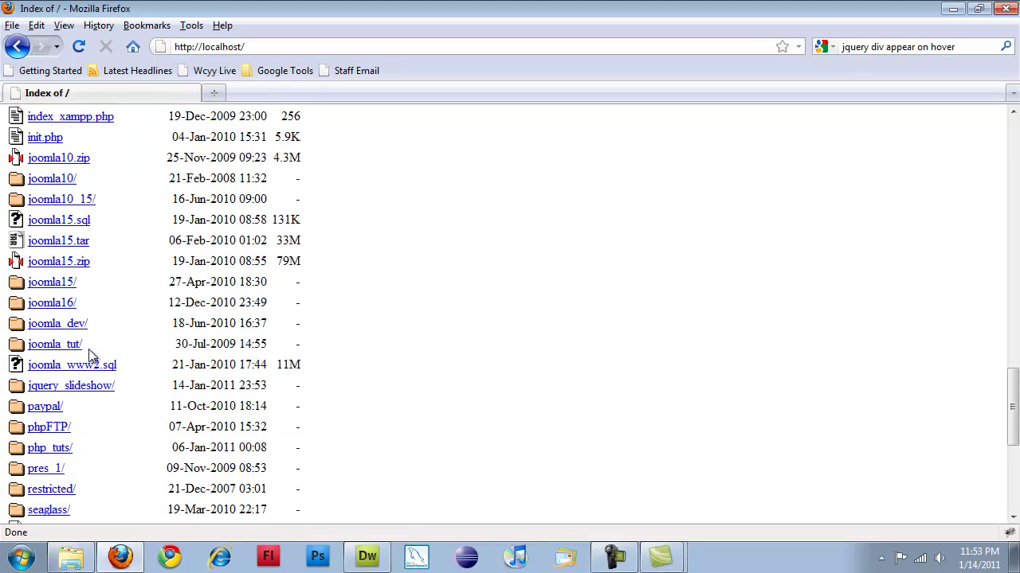
{"action": "left_click", "coordinate": [71, 386]}
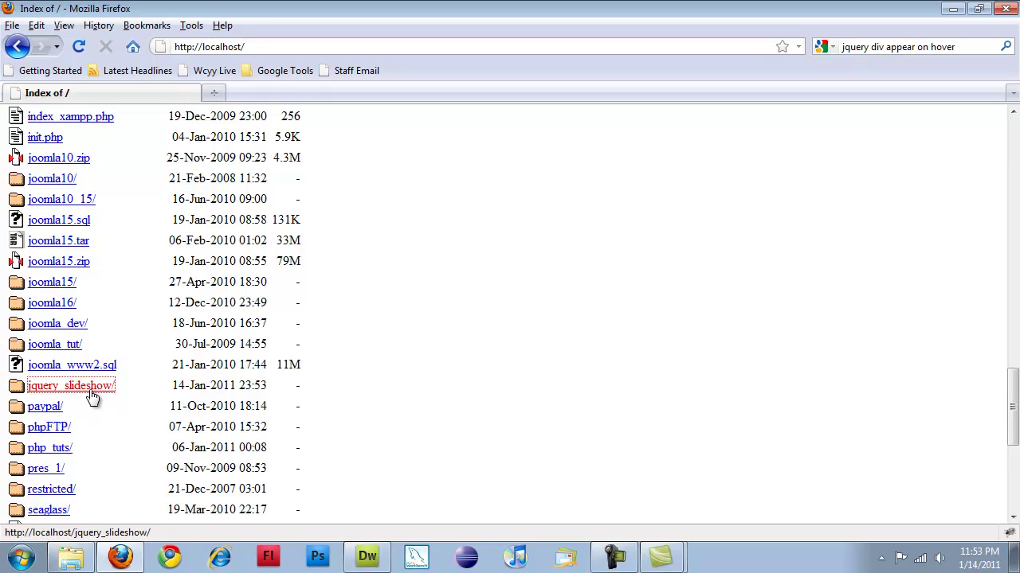
{"action": "left_click", "coordinate": [79, 387]}
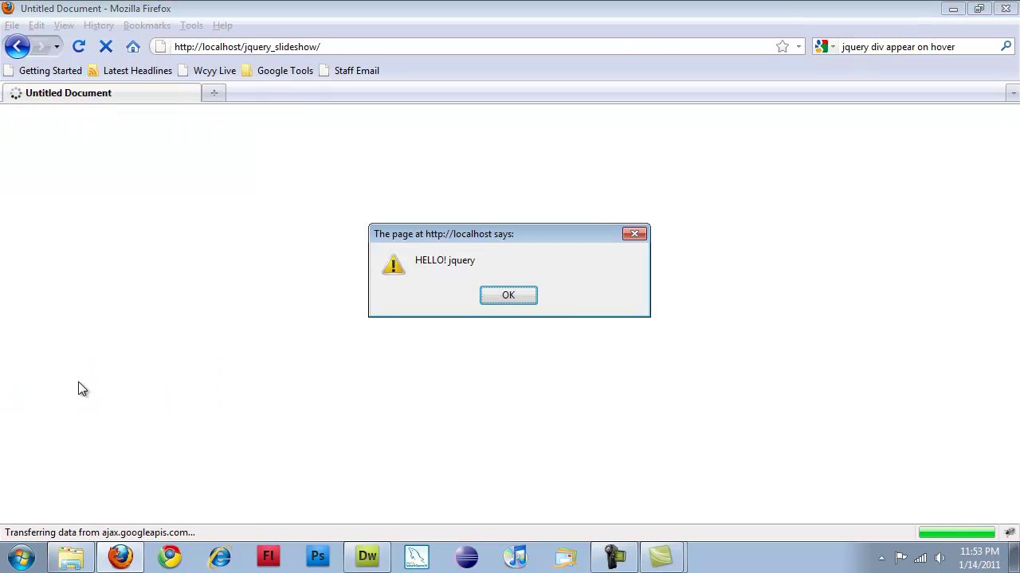